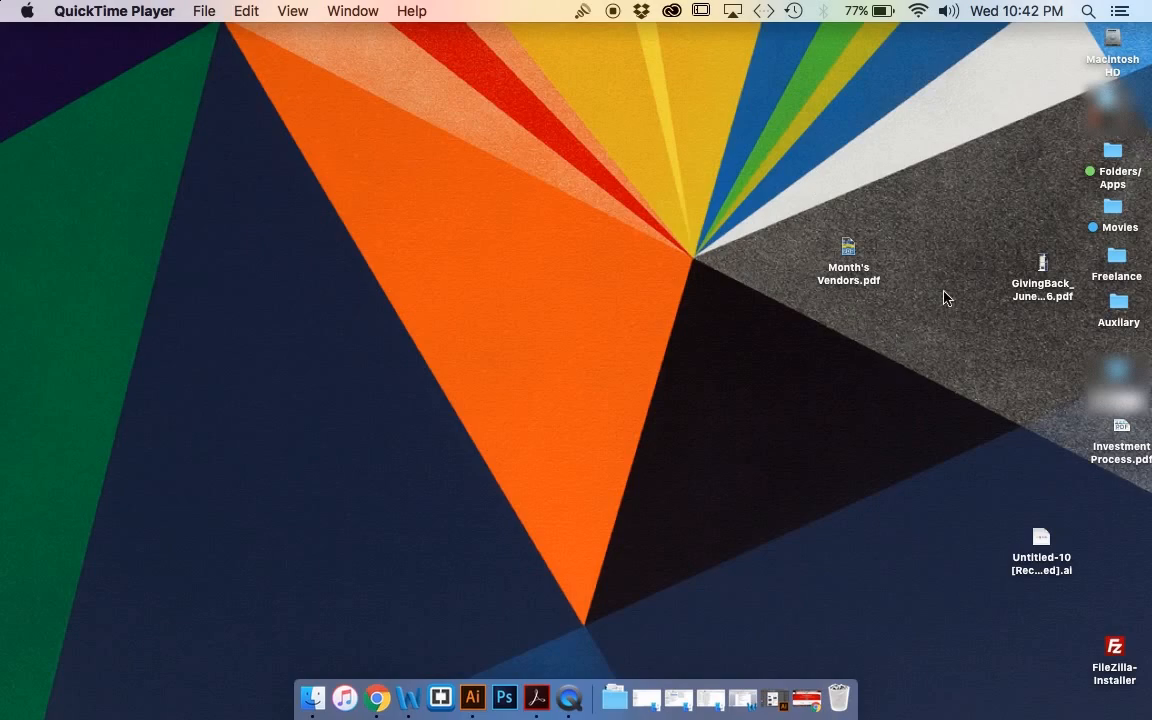
left_click(539, 710)
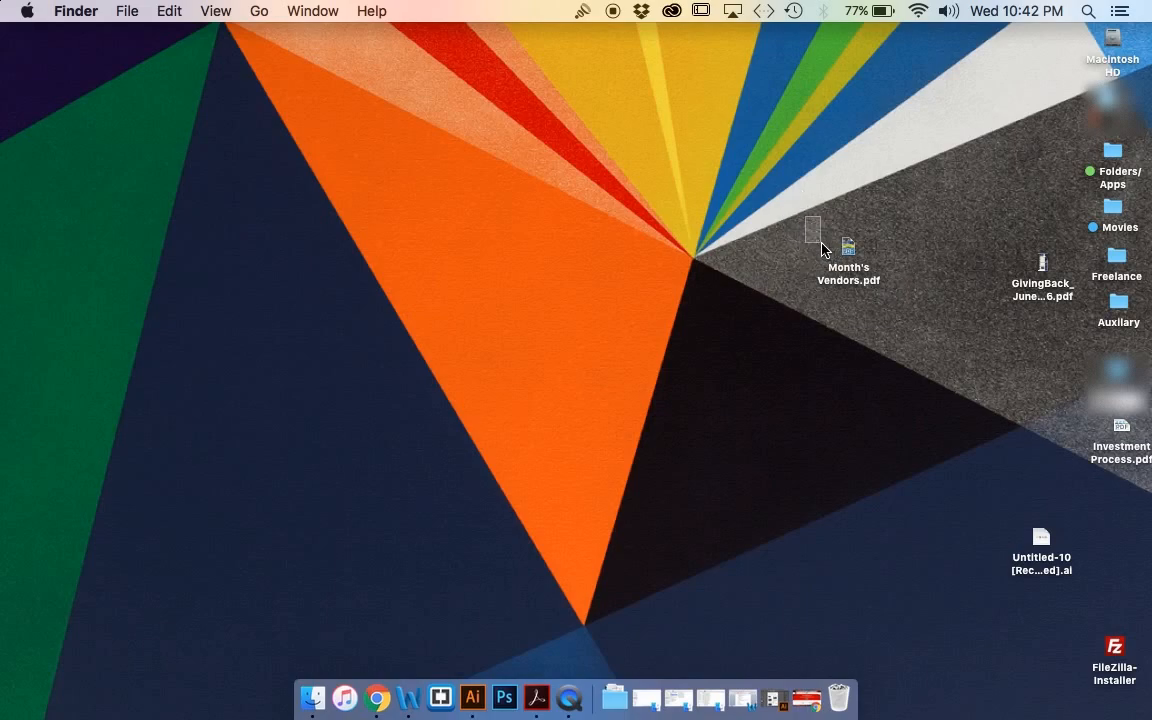
left_click_drag(812, 207, 851, 314)
left_click(806, 152)
left_click(806, 215)
Open Month's Vendors.pdf from the desktop with Adobe Acrobat, skim the page and close the document
left_click(846, 272)
right_click(852, 285)
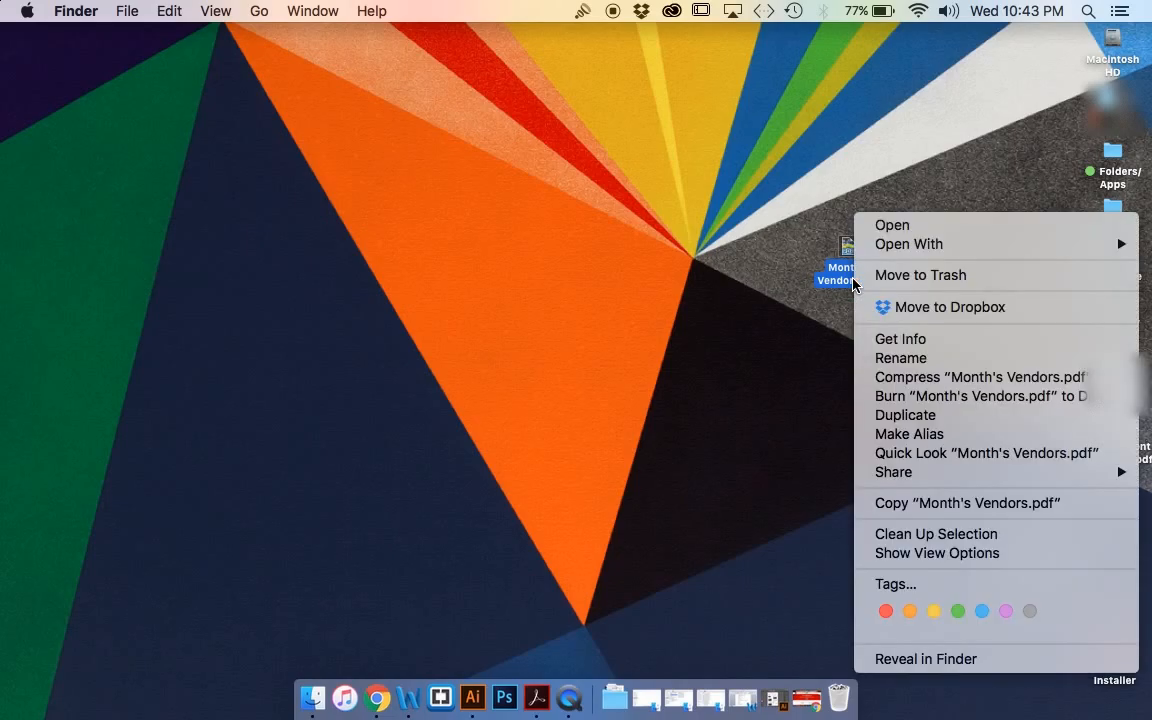
mouse_move(900, 244)
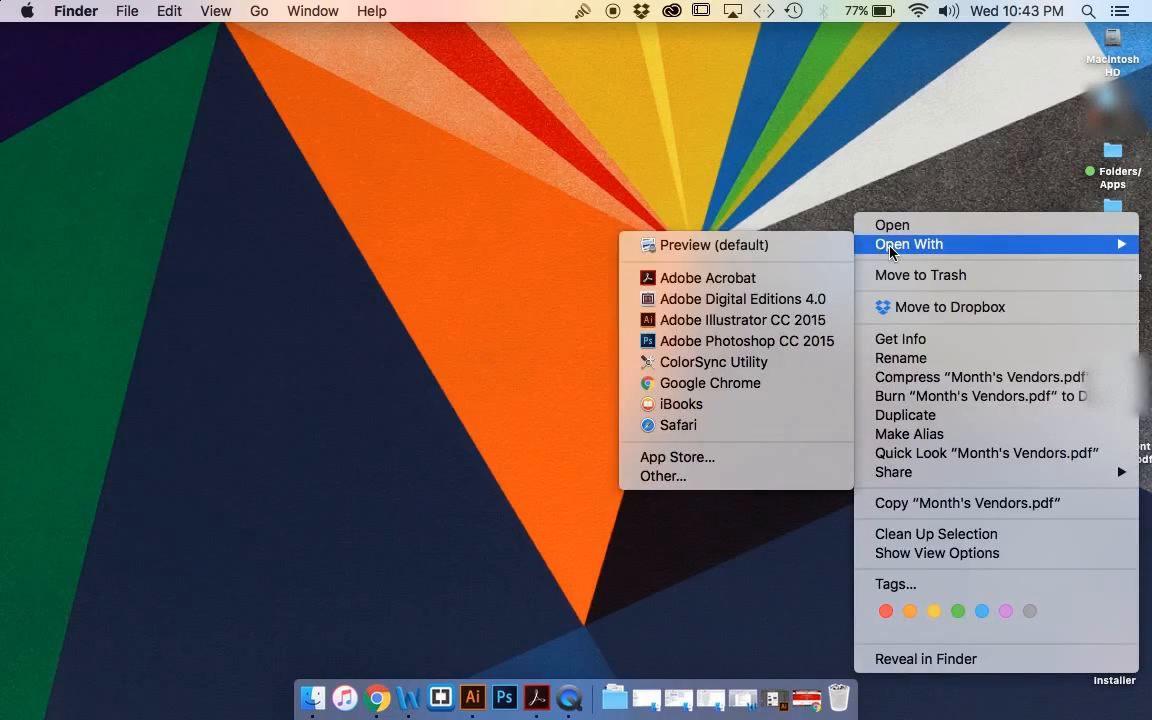
left_click(784, 277)
scroll(593, 294, "down", 10)
scroll(599, 283, "up", 10)
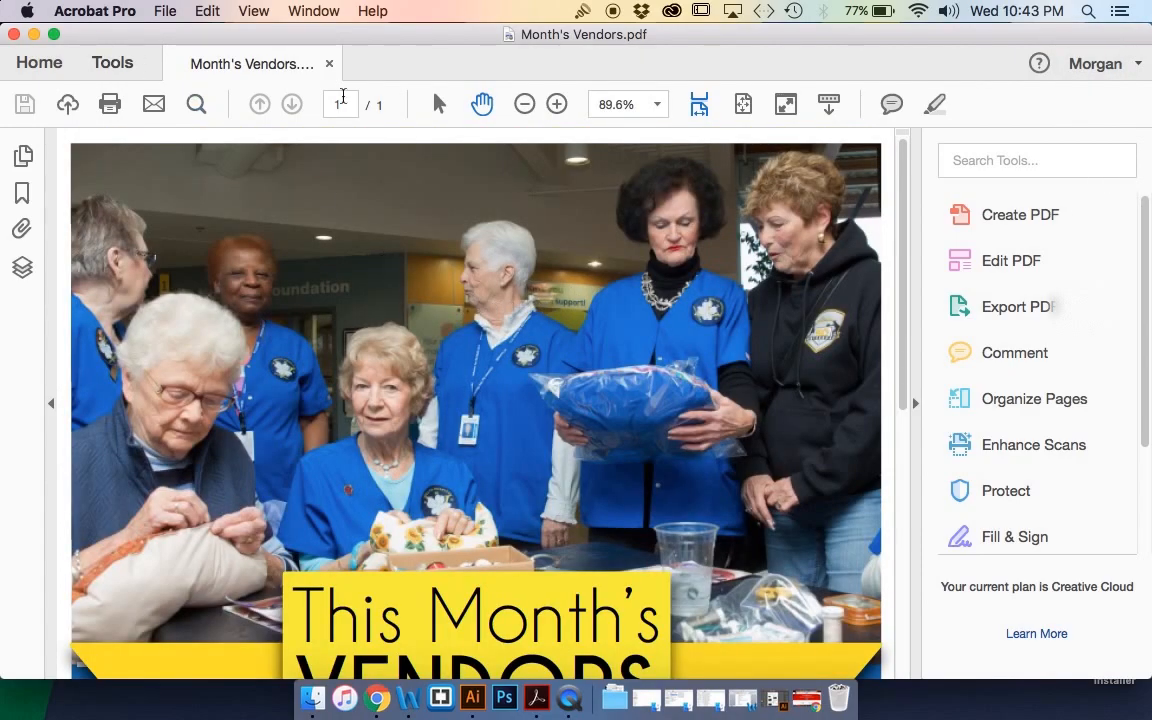
left_click(329, 63)
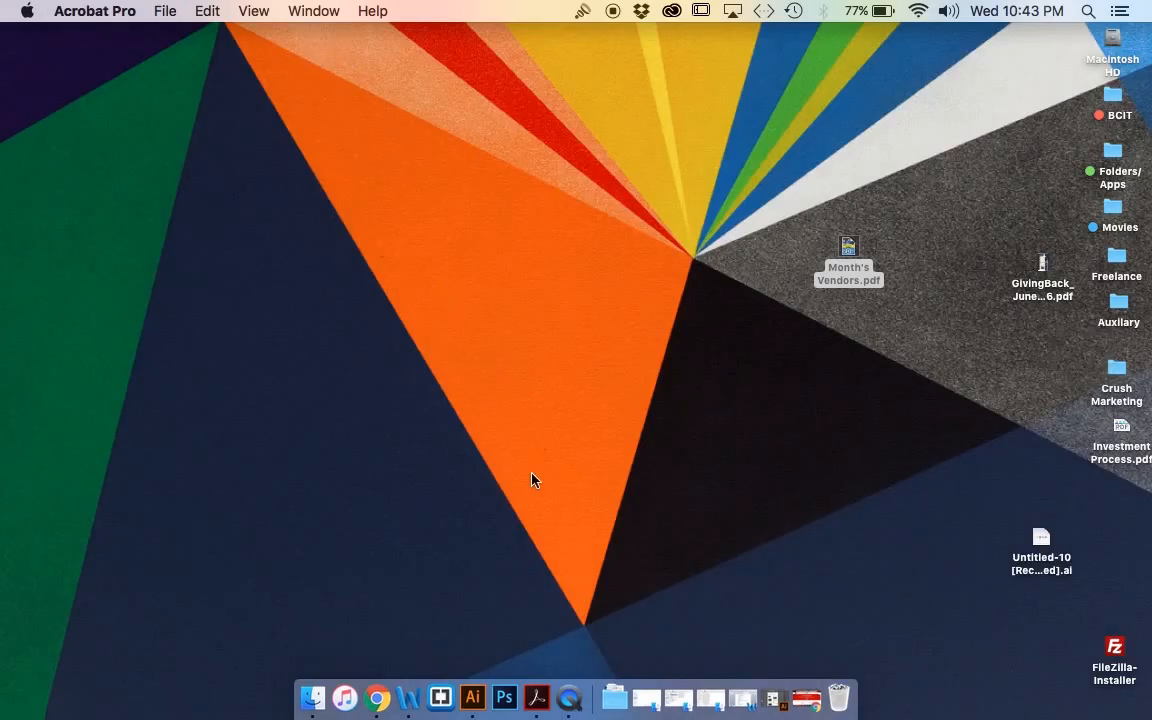
Switch to Acrobat Pro and open Month's Vendors.pdf from the Desktop folder
left_click(537, 697)
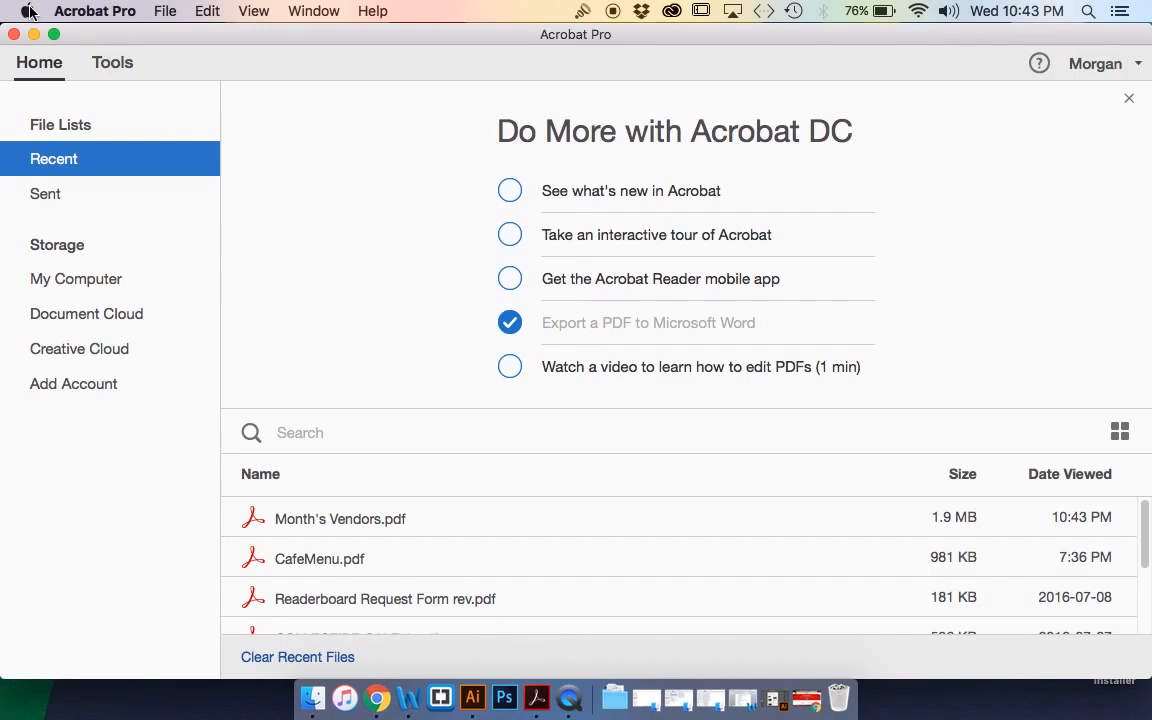
left_click(160, 11)
left_click(187, 38)
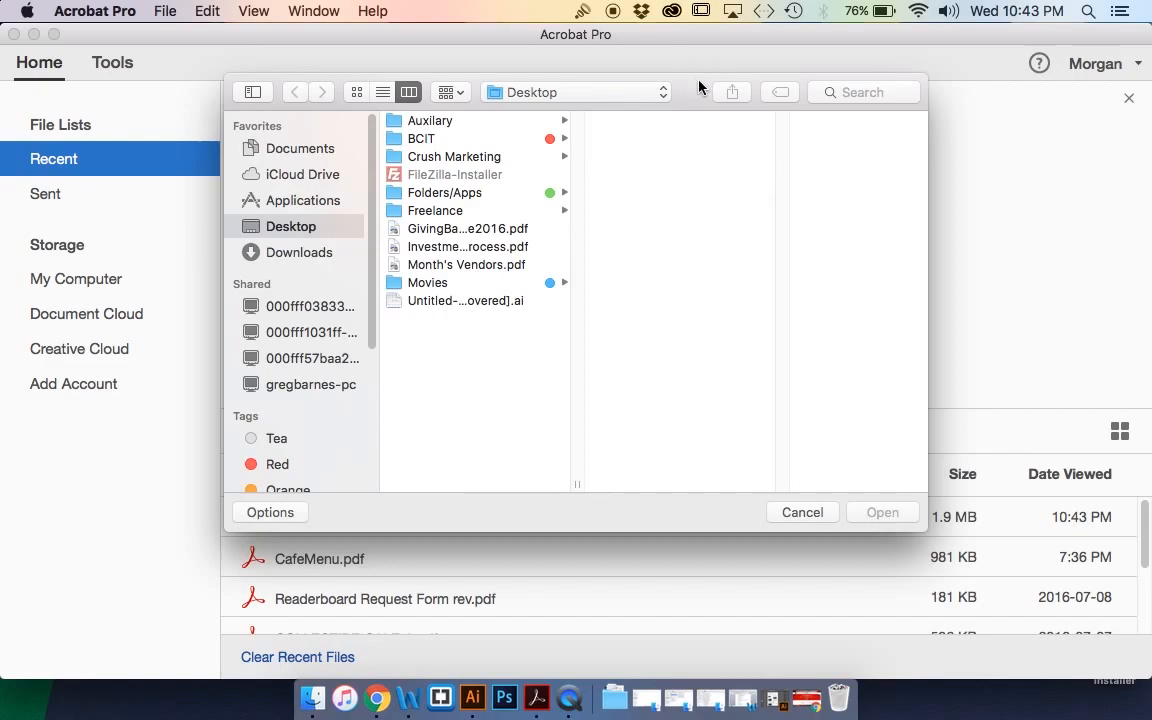
left_click(447, 254)
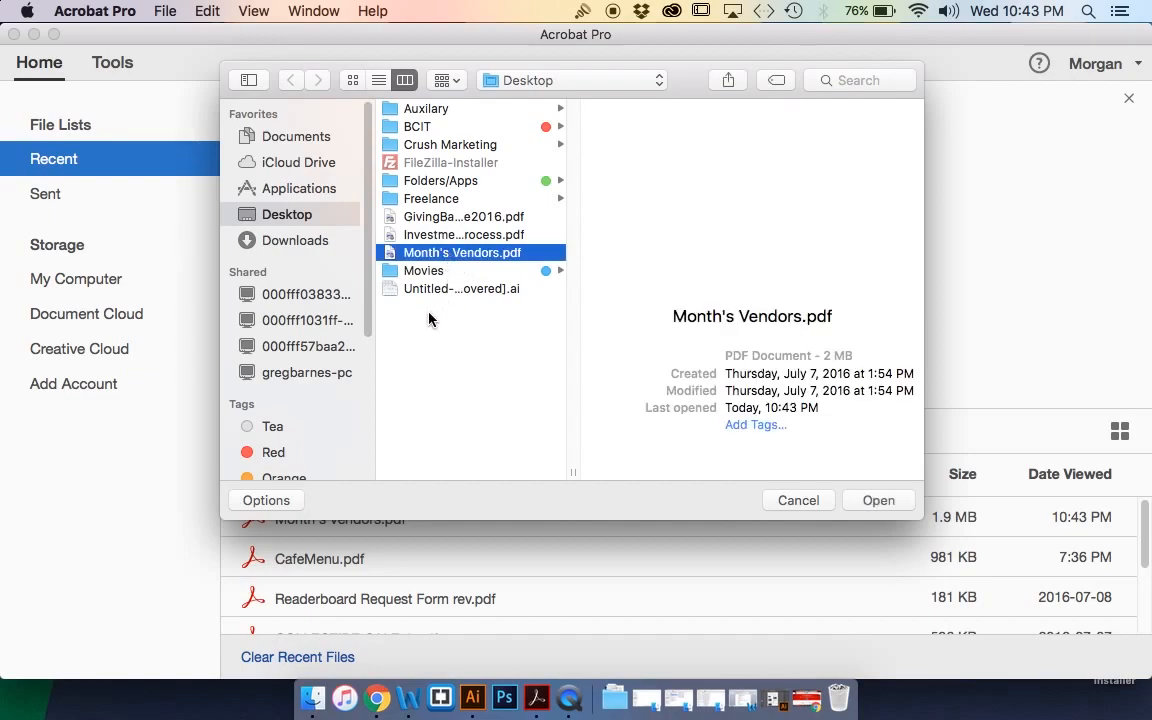
left_click(872, 500)
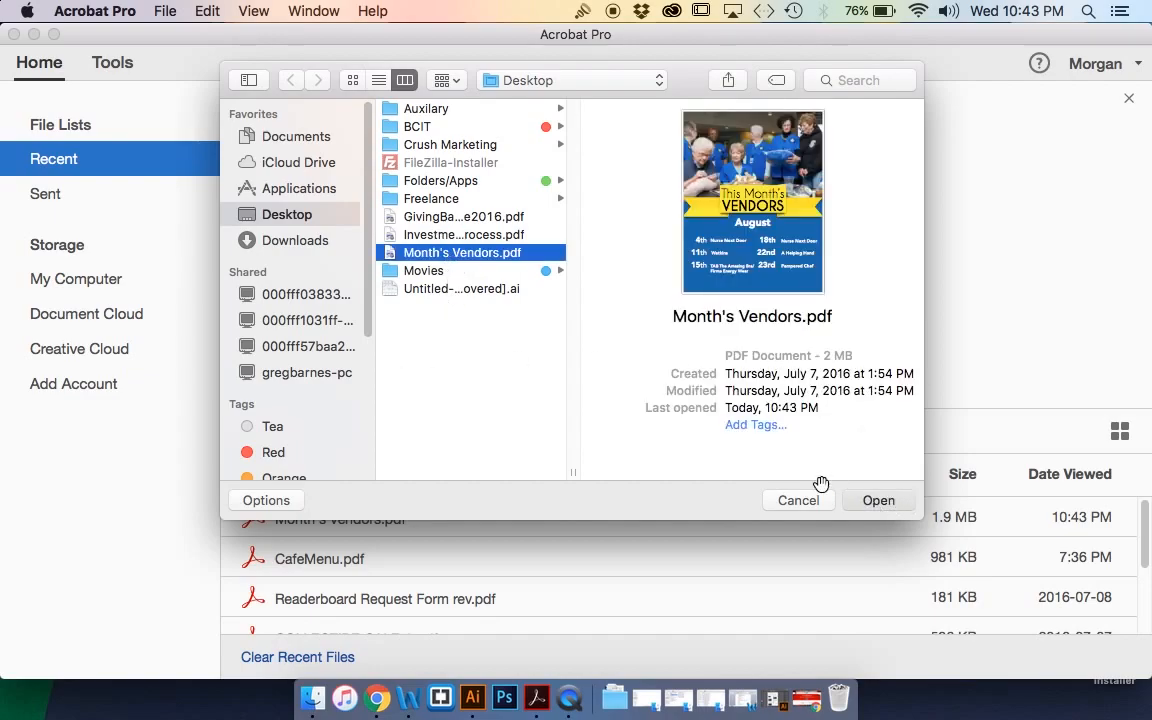
Look over the flyer page, from the group photo through the banner title to the month and vendor dates
scroll(522, 204, "down", 10)
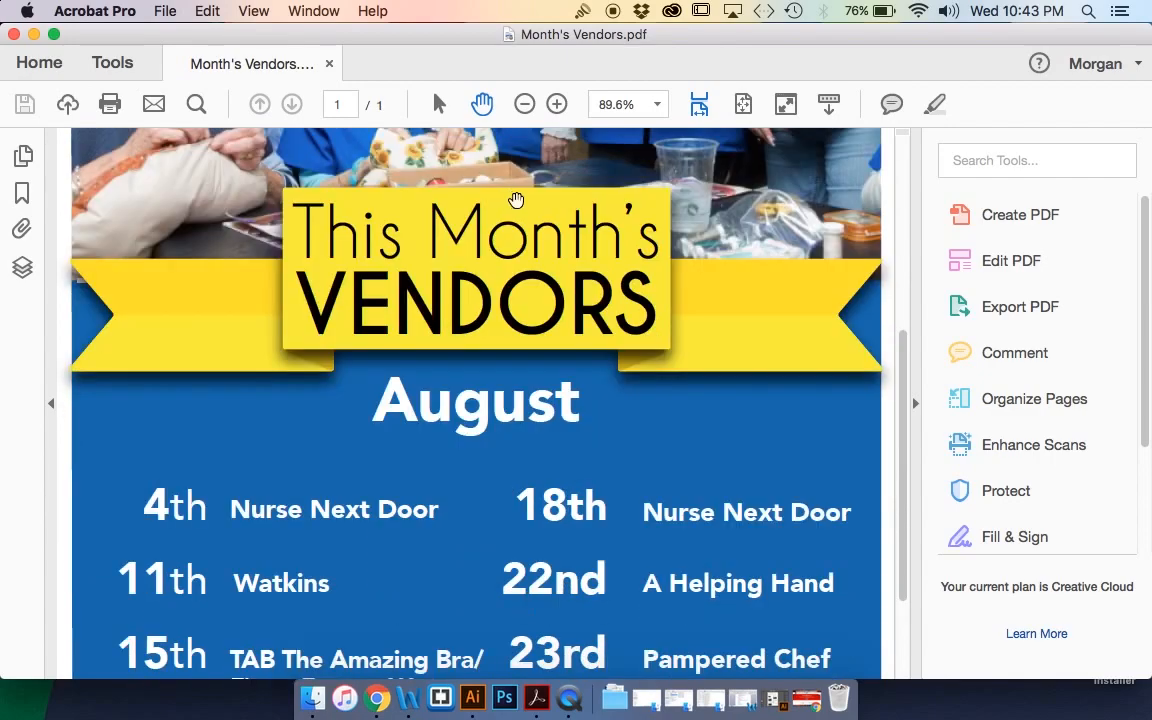
scroll(524, 205, "up", 10)
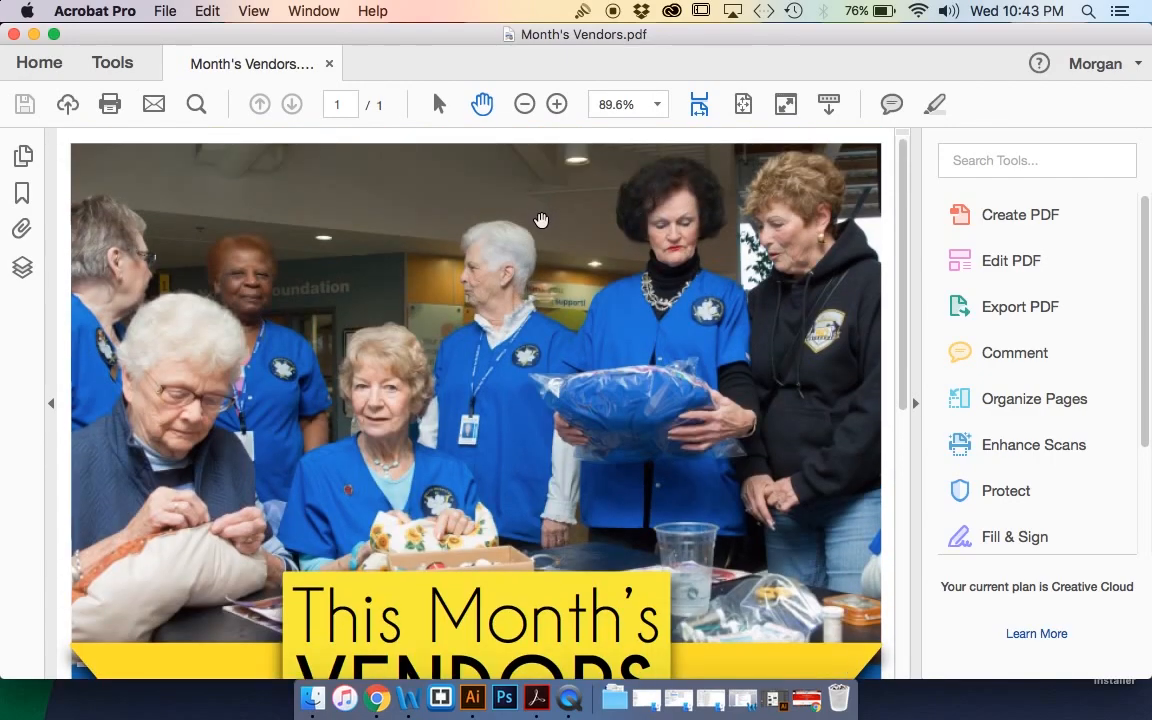
scroll(524, 270, "down", 1)
scroll(524, 265, "down", 10)
scroll(527, 267, "up", 11)
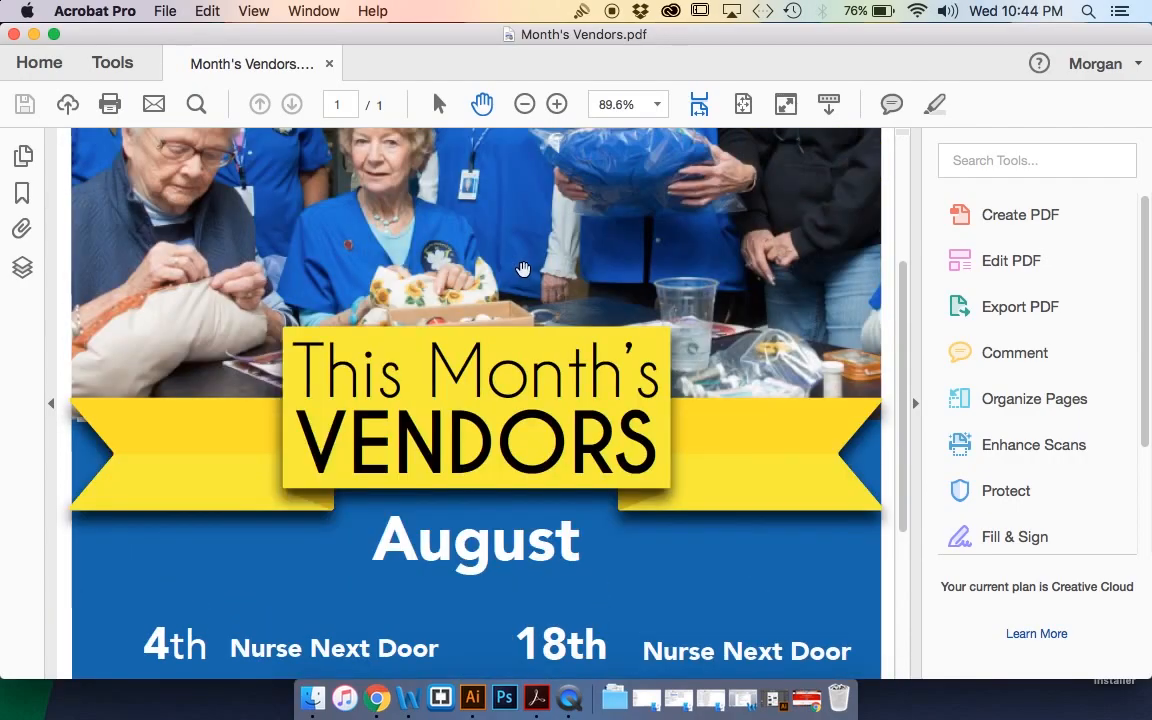
left_click(455, 290)
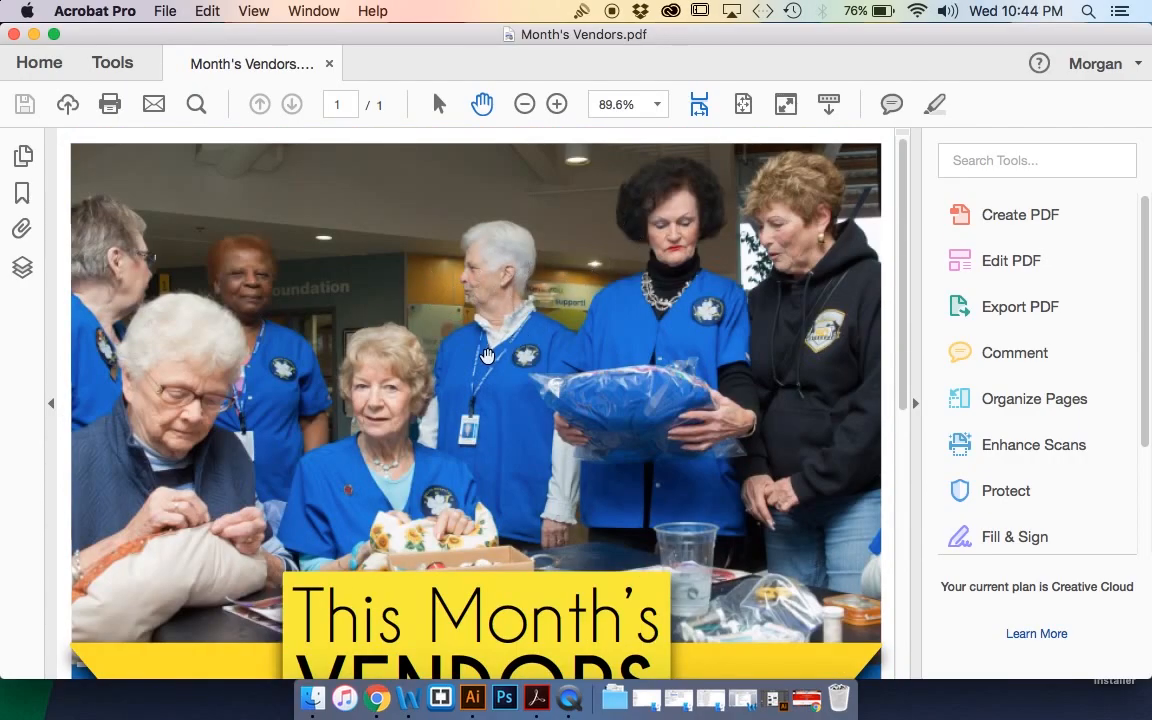
scroll(530, 437, "down", 10)
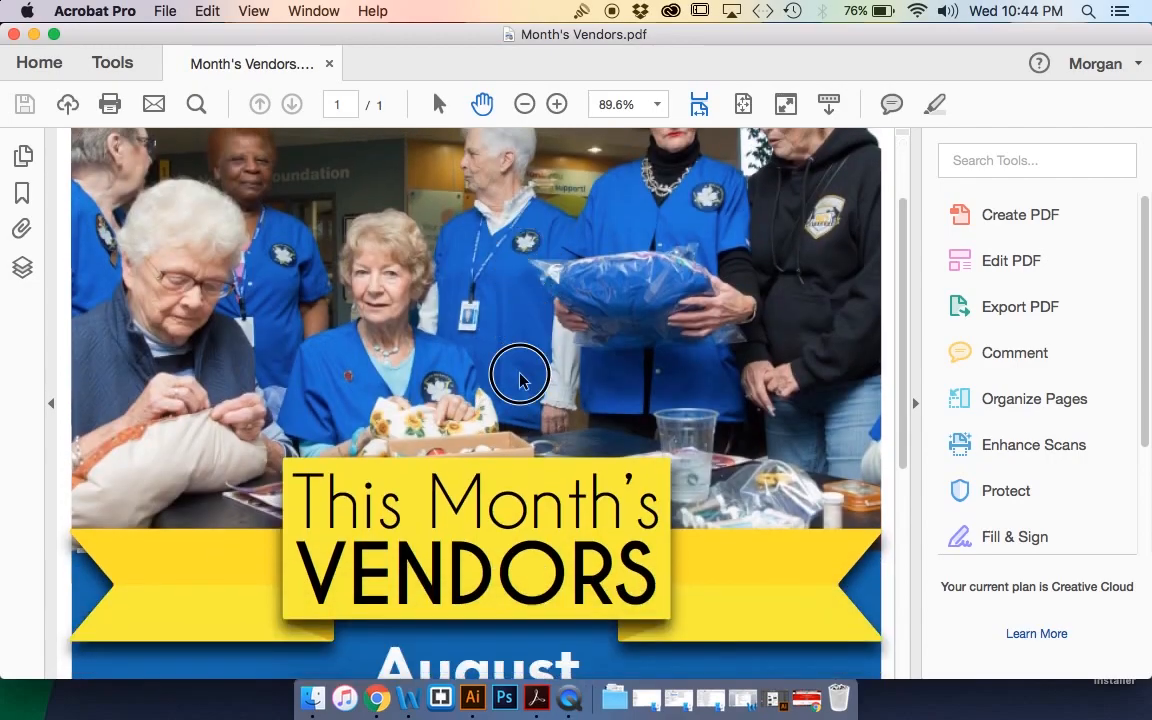
scroll(513, 427, "up", 10)
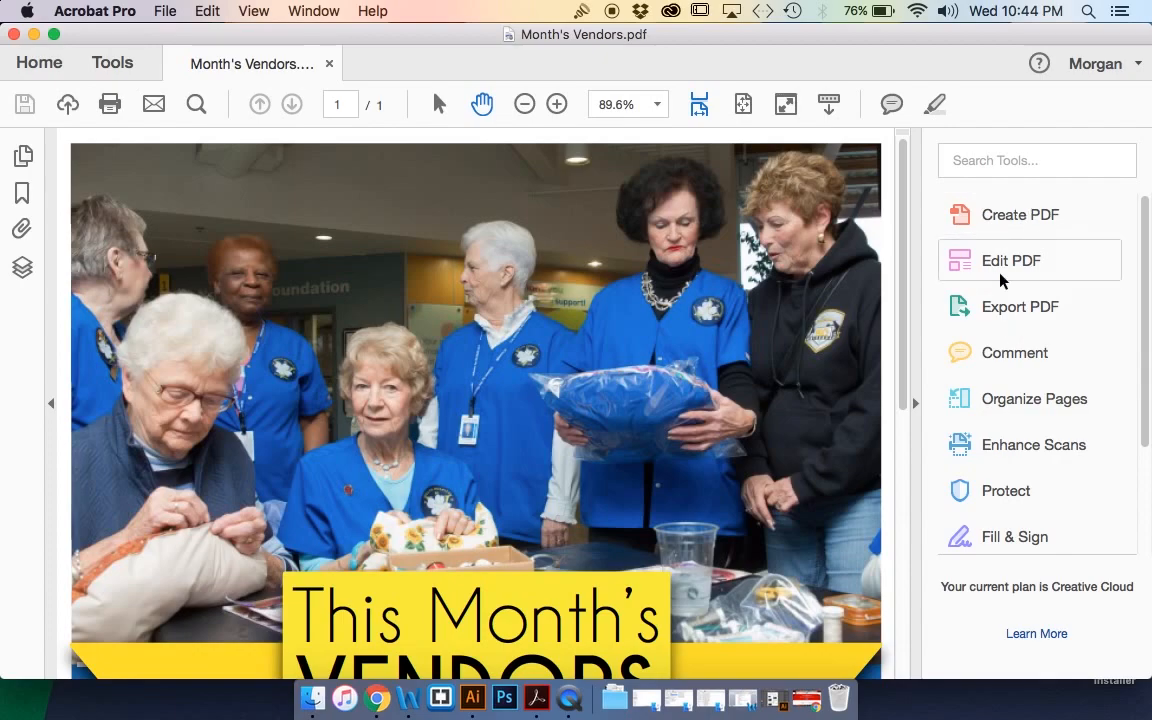
scroll(549, 278, "down", 5)
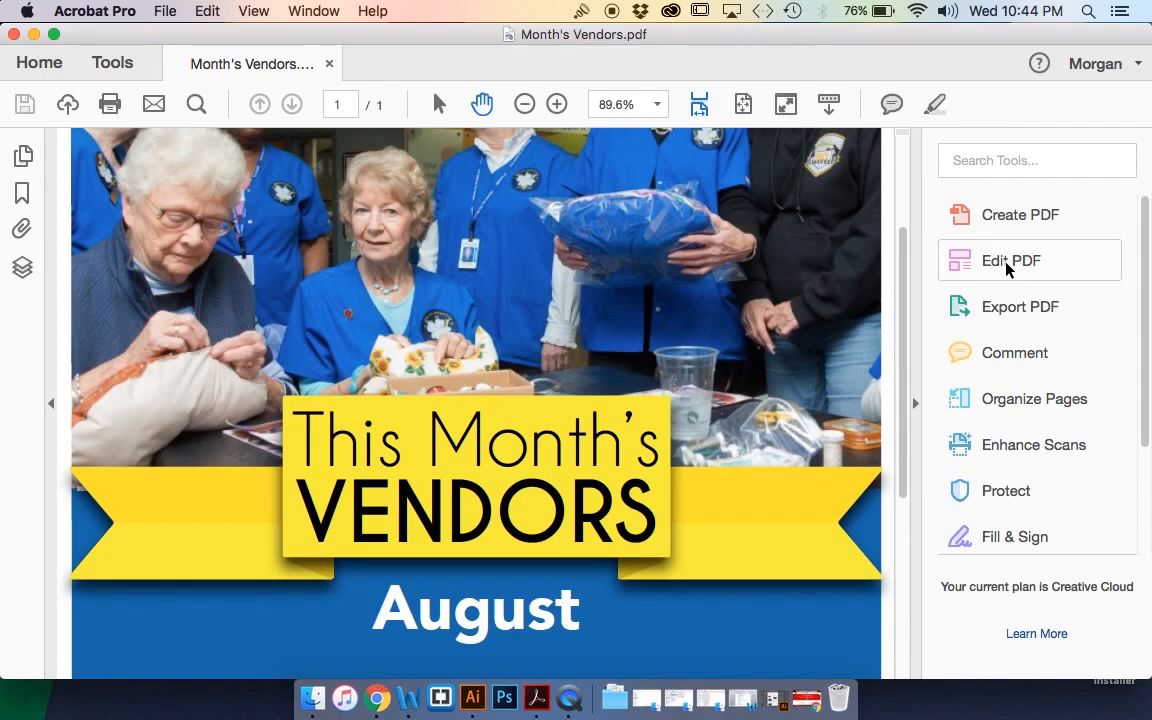
Turn on Edit PDF mode for the flyer and review its editable text and image frames
left_click(1008, 262)
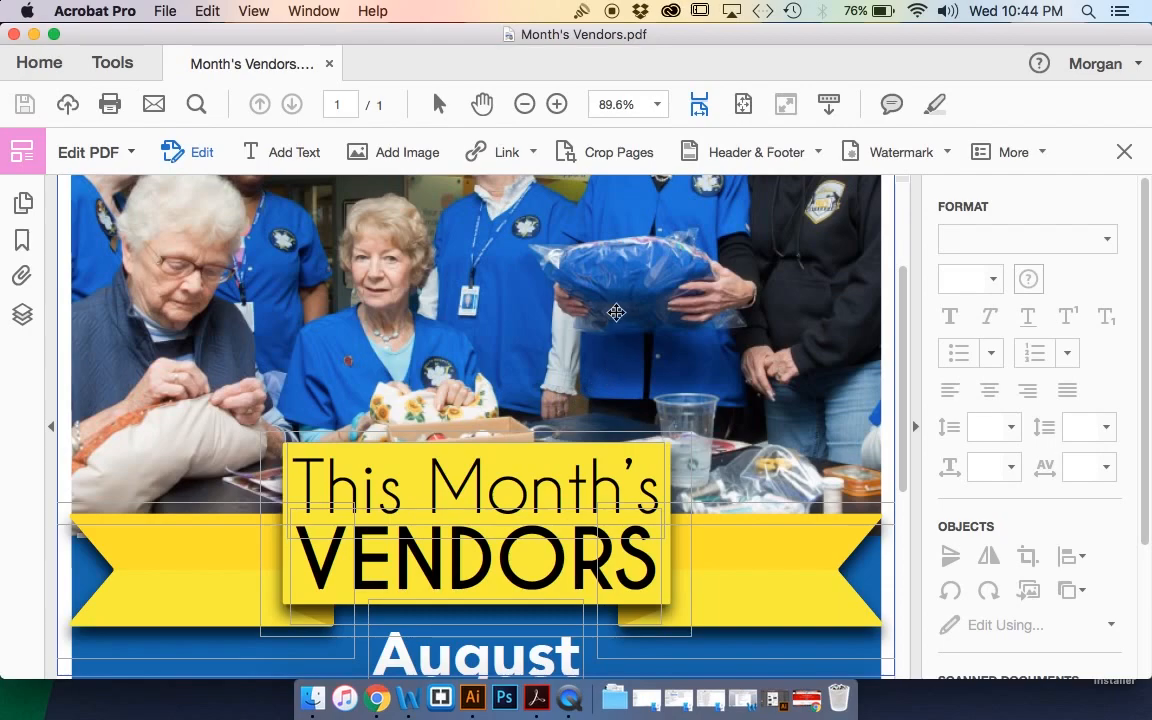
scroll(648, 338, "down", 2)
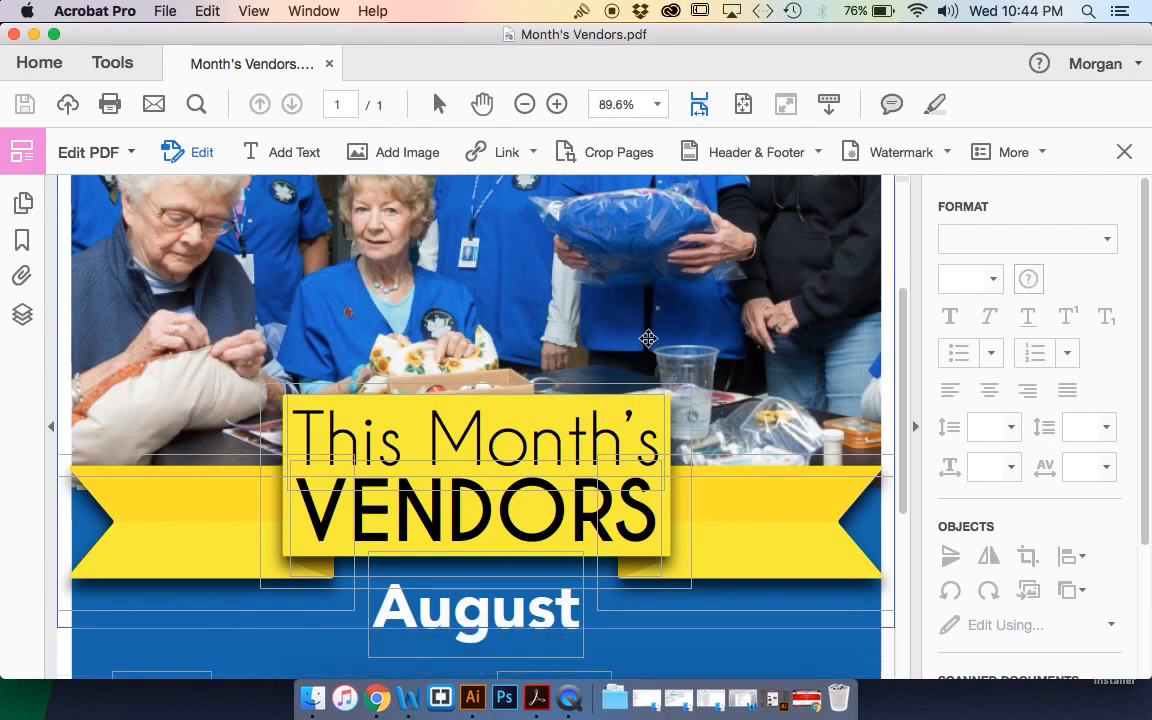
scroll(648, 338, "down", 2)
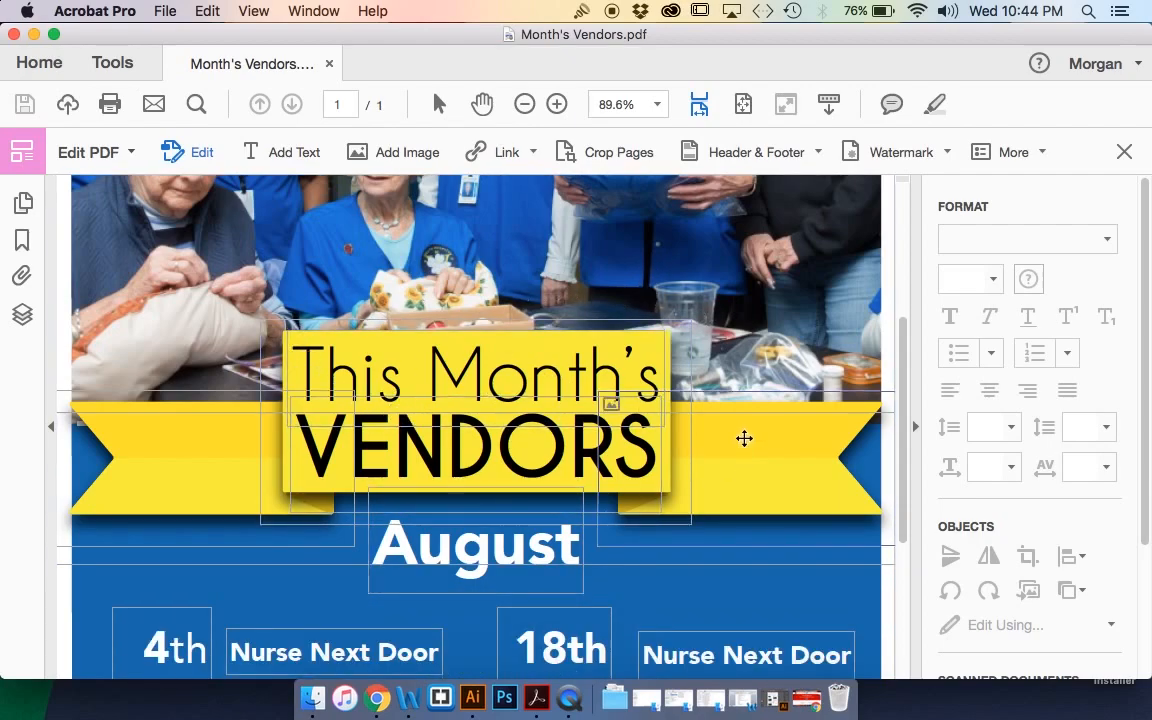
scroll(746, 419, "down", 8)
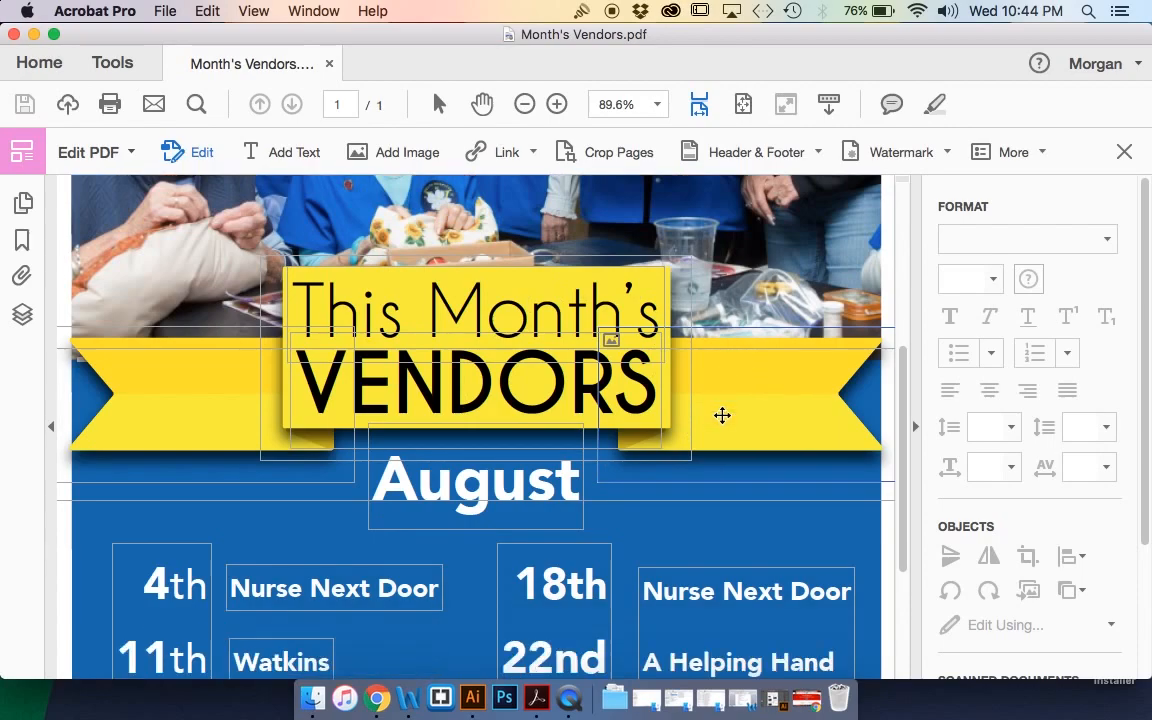
scroll(677, 436, "down", 1)
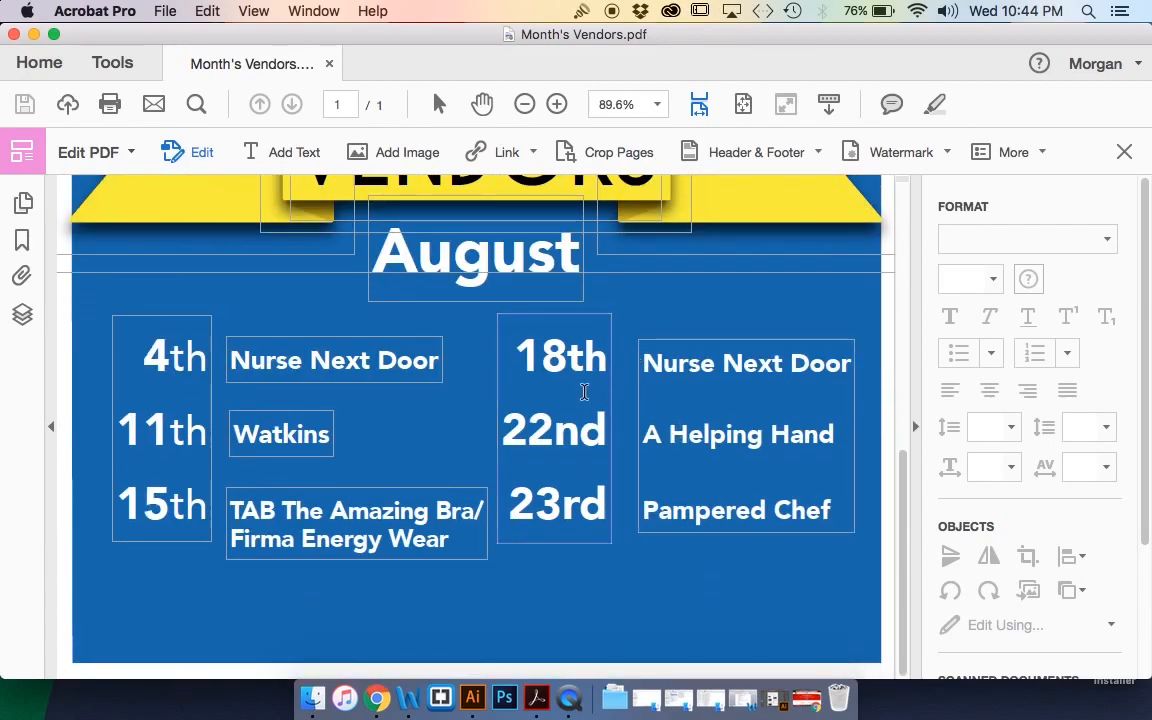
left_click_drag(689, 28, 691, 28)
scroll(453, 390, "up", 6)
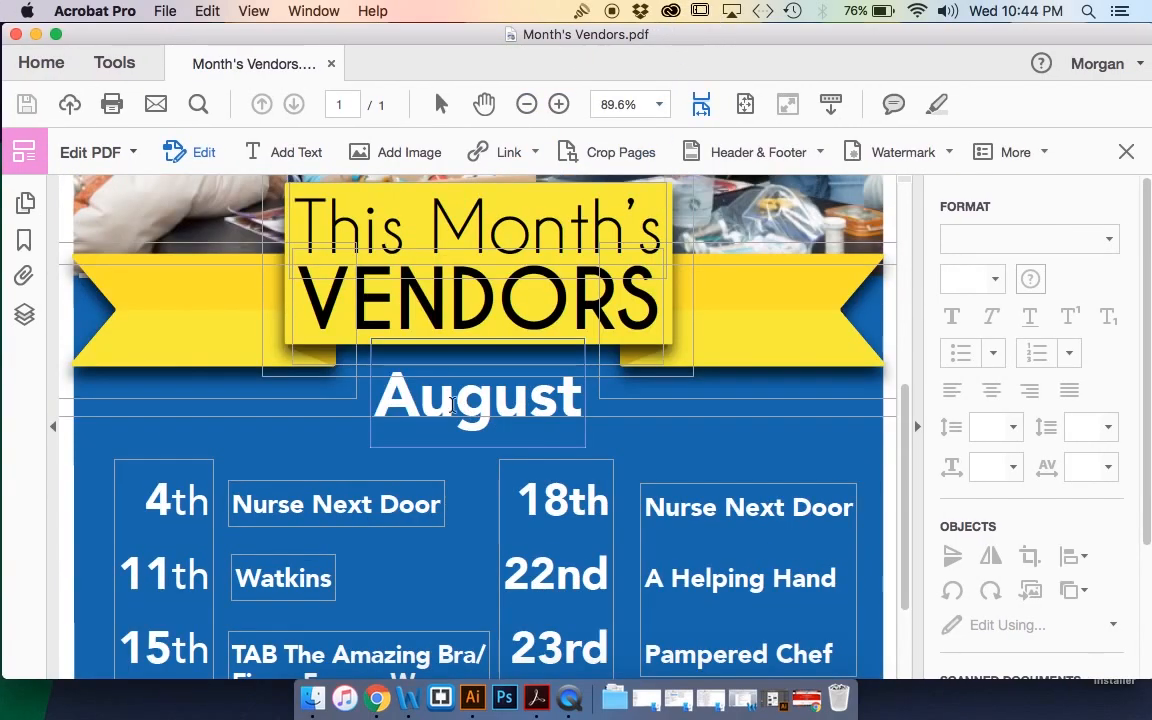
Try inserting the letters "kdj" into the August heading, and remove them again
double_click(475, 403)
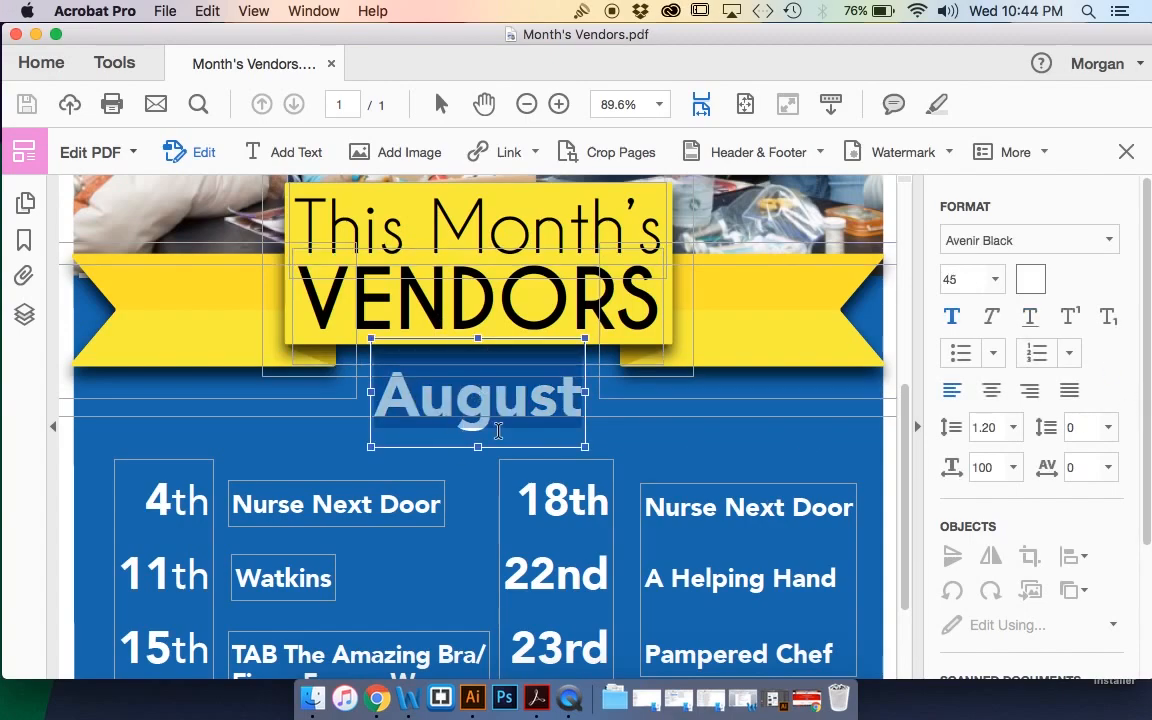
left_click(399, 399)
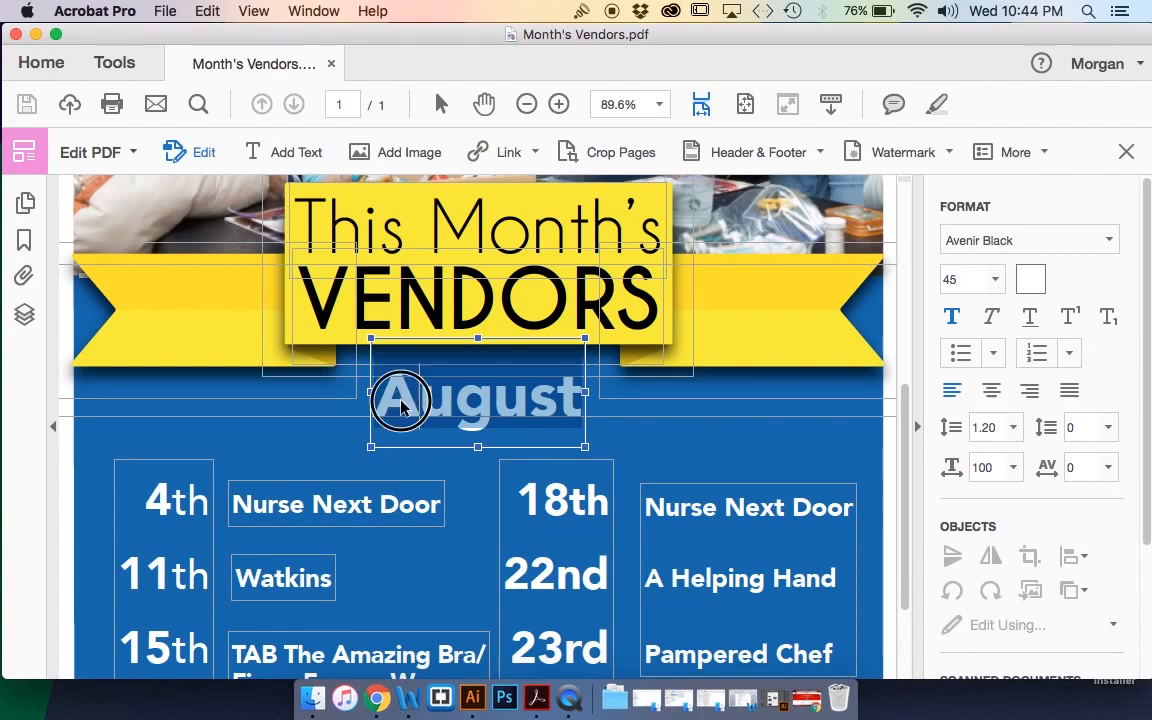
left_click(471, 407)
type("kdj")
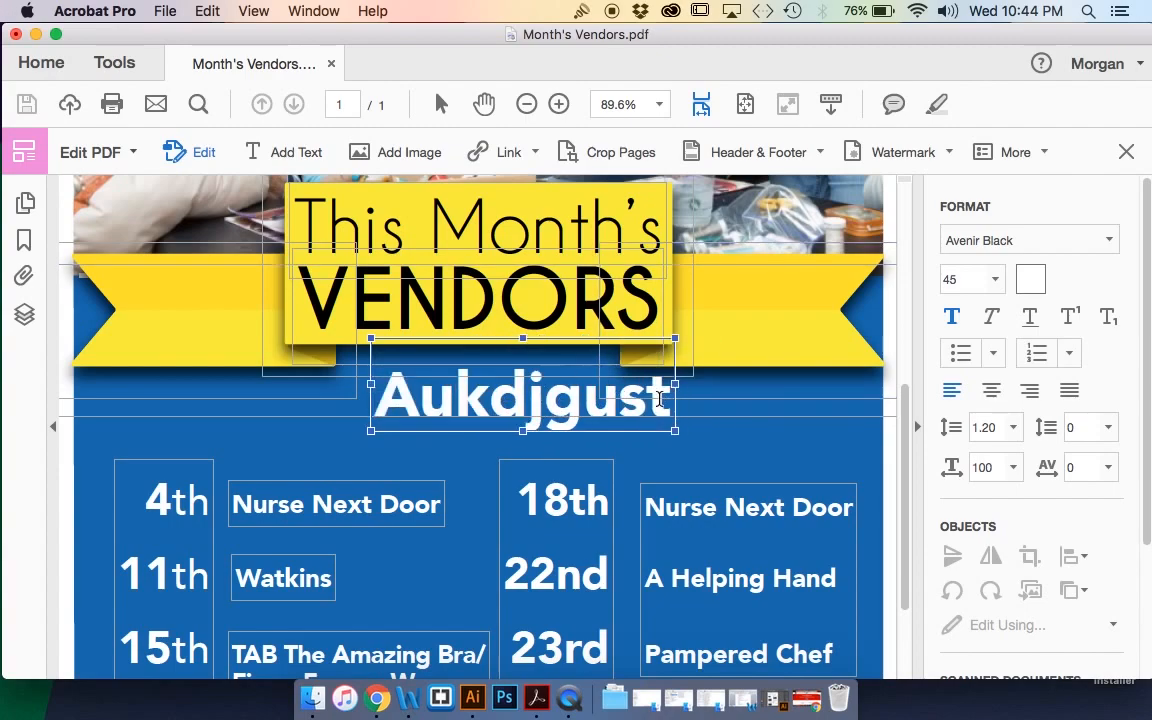
key("BackSpace")
key("BackSpace")
key("BackSpace")
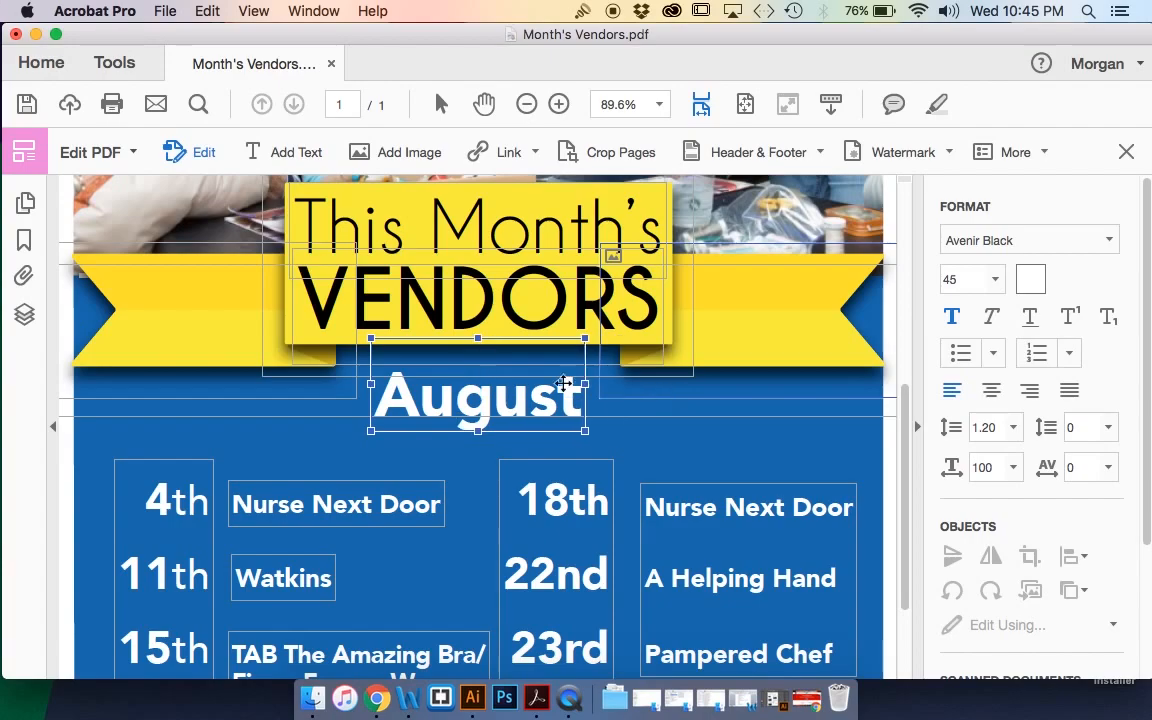
Replace the month heading August with "September" and deselect its text box
double_click(527, 395)
double_click(531, 402)
type("S")
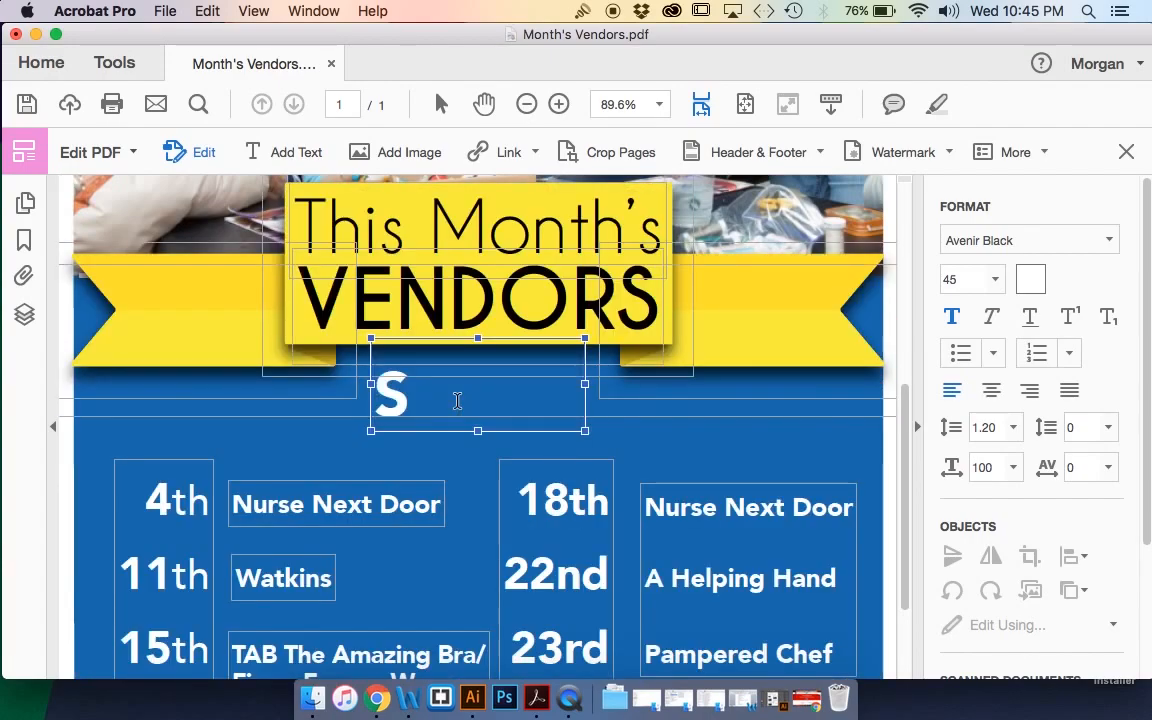
type("eptember")
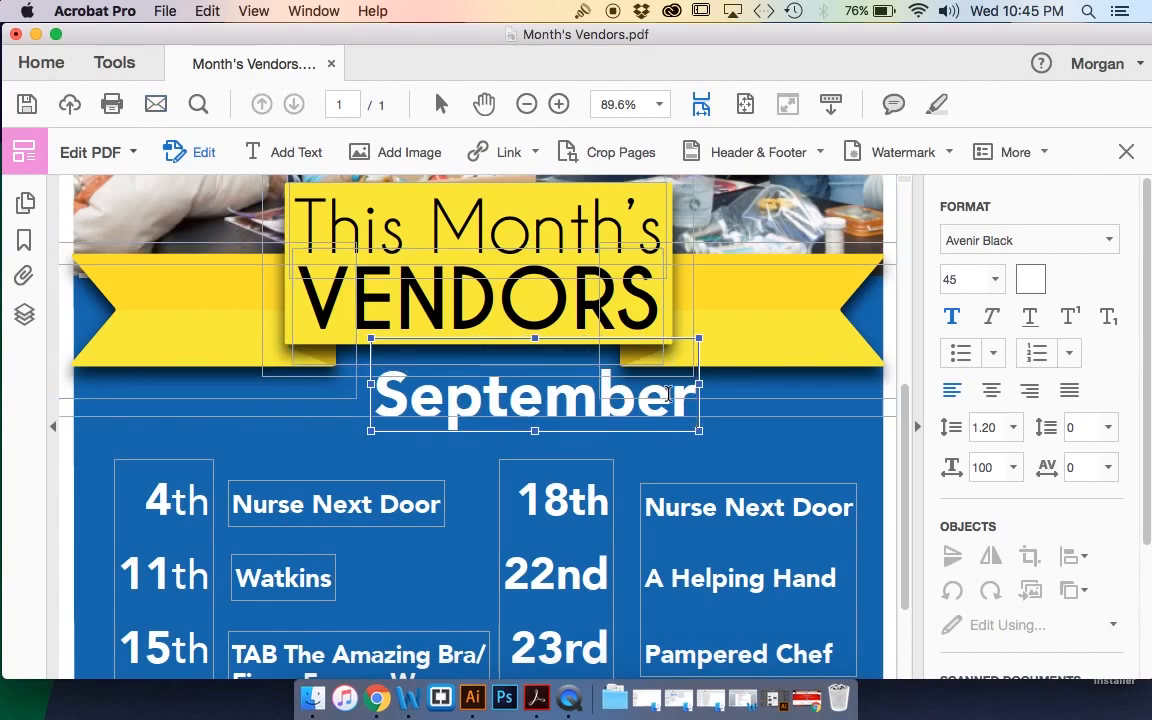
left_click(750, 443)
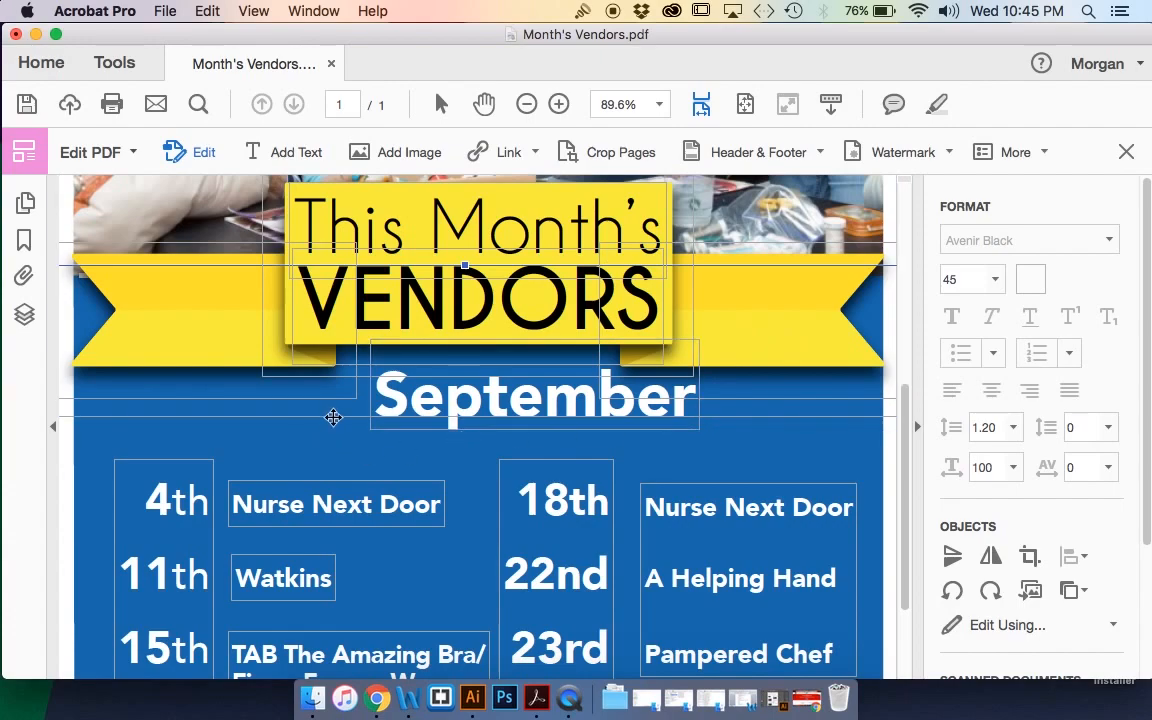
Move the September text box left so that it is centred beneath the yellow Vendors banner
left_click(499, 431)
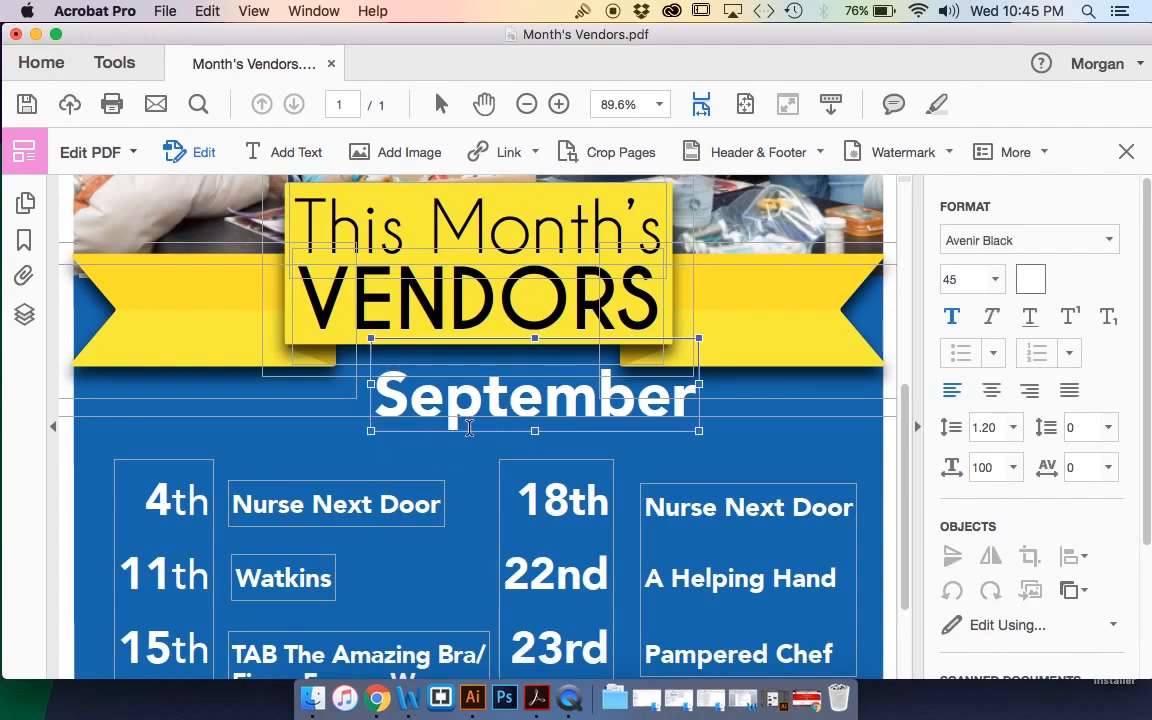
left_click_drag(489, 427, 433, 428)
left_click(446, 474)
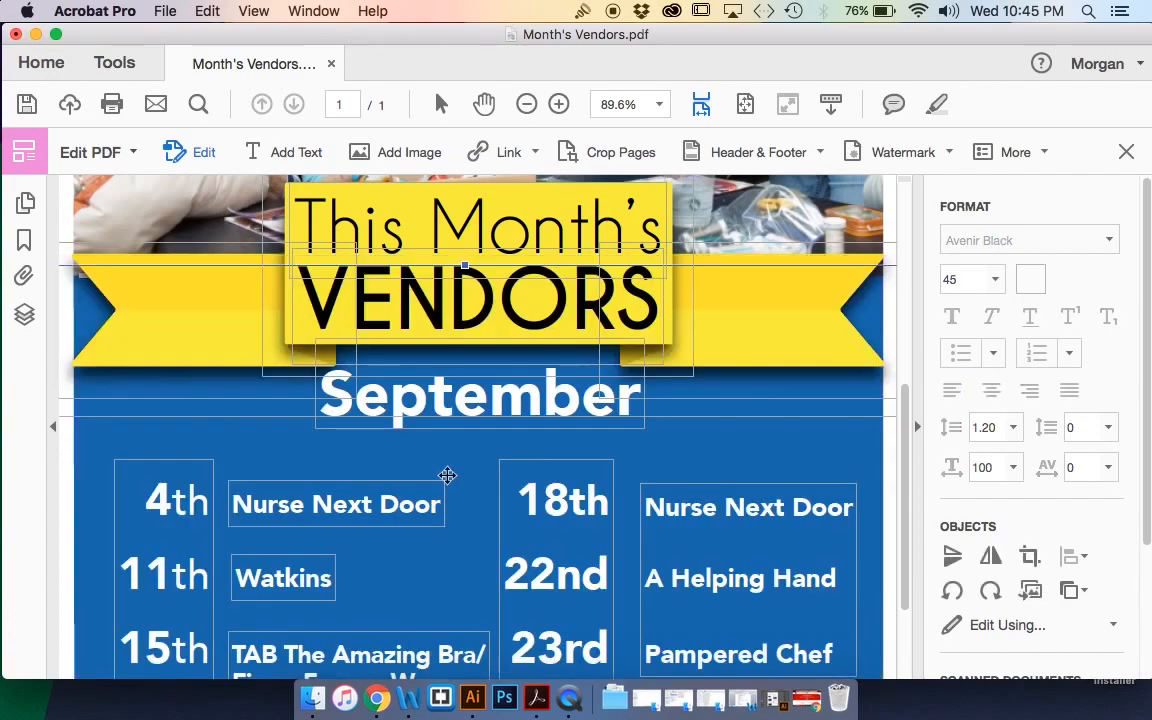
Select the September heading text and examine the available text formatting and object options
scroll(602, 360, "down", 3)
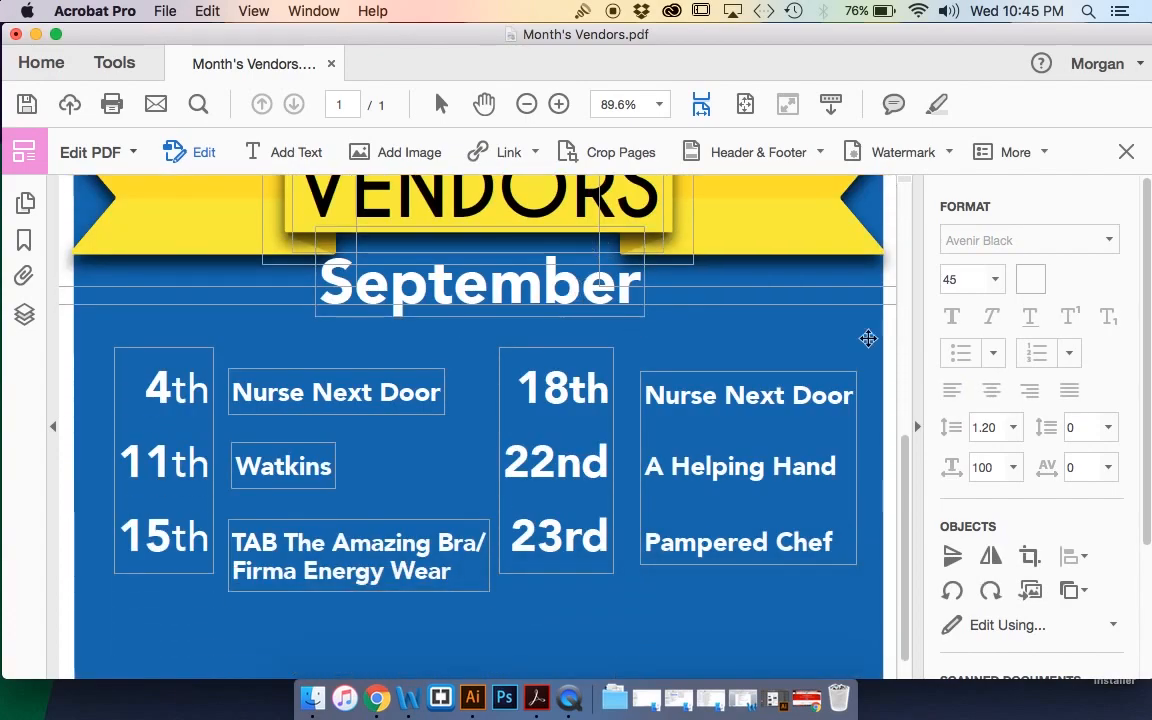
mouse_move(669, 40)
left_mouse_down()
mouse_move(679, 41)
mouse_move(664, 37)
left_mouse_up()
double_click(400, 283)
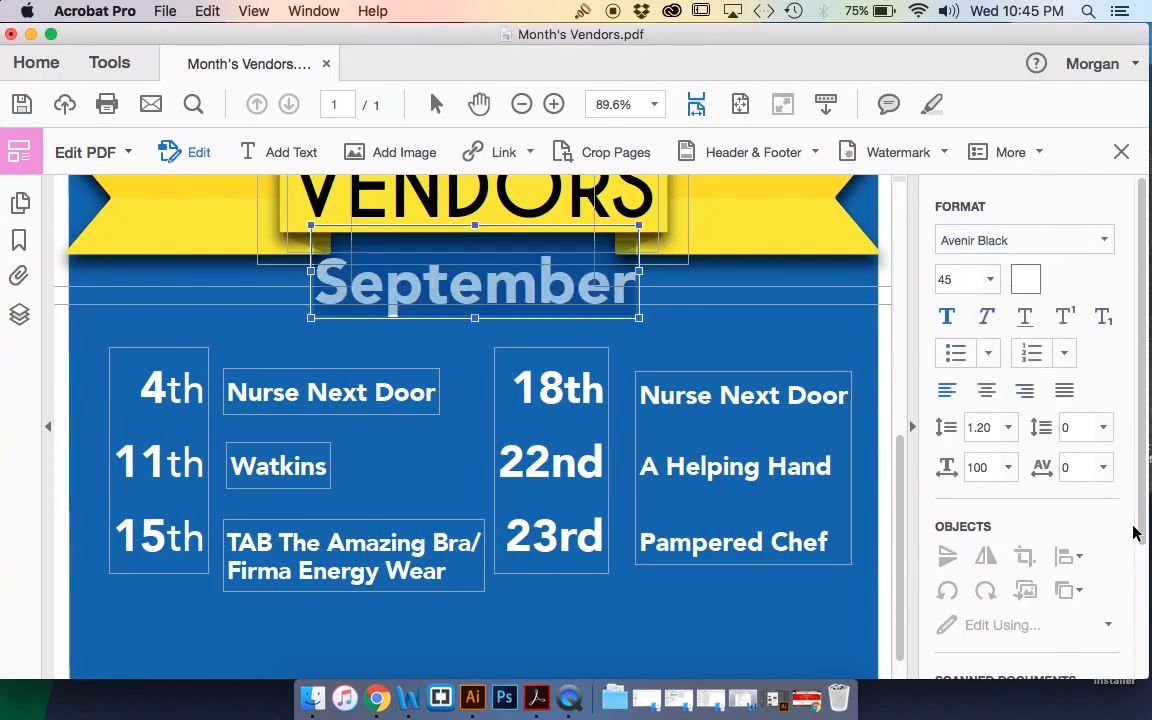
scroll(1040, 343, "down", 3)
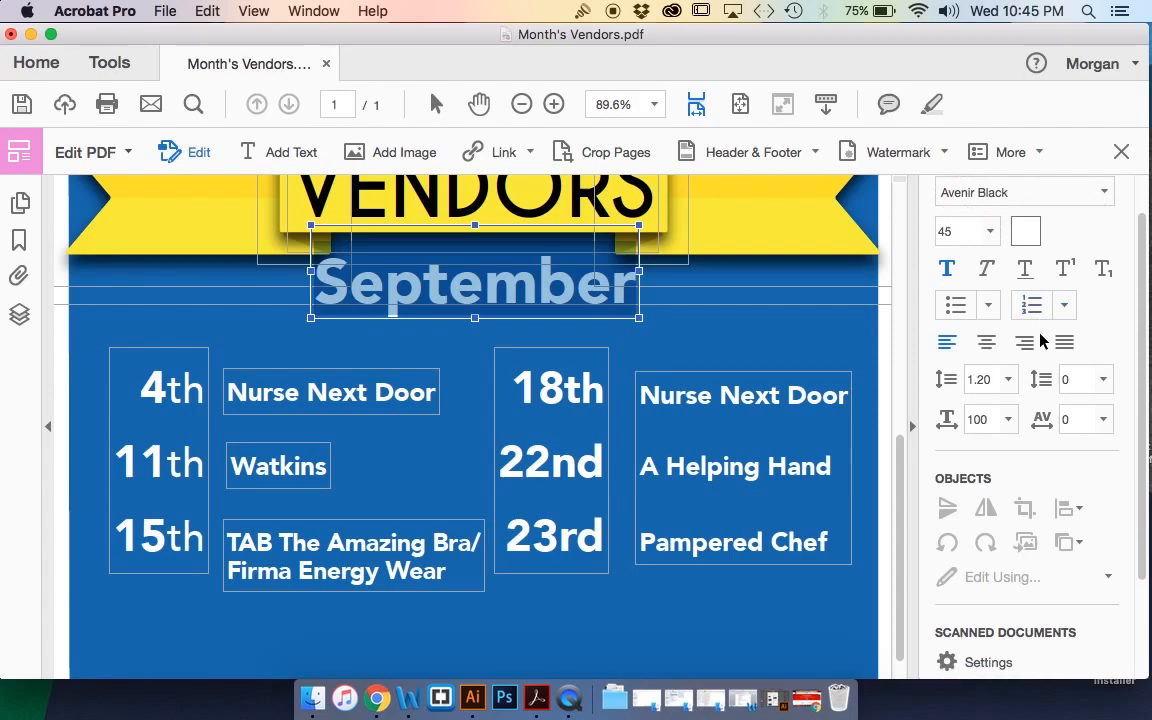
scroll(1045, 342, "up", 1)
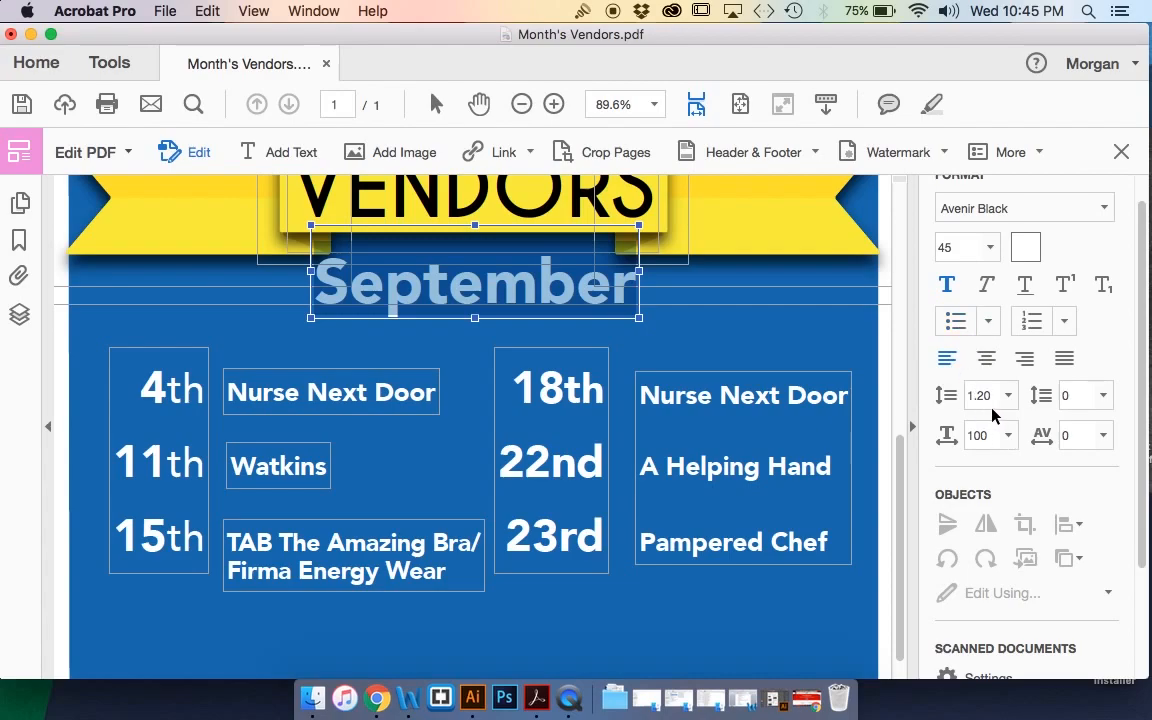
Examine the formatting and object options, the available fonts and the font sizes for the selected September heading
scroll(993, 415, "down", 2)
scroll(1013, 434, "down", 4)
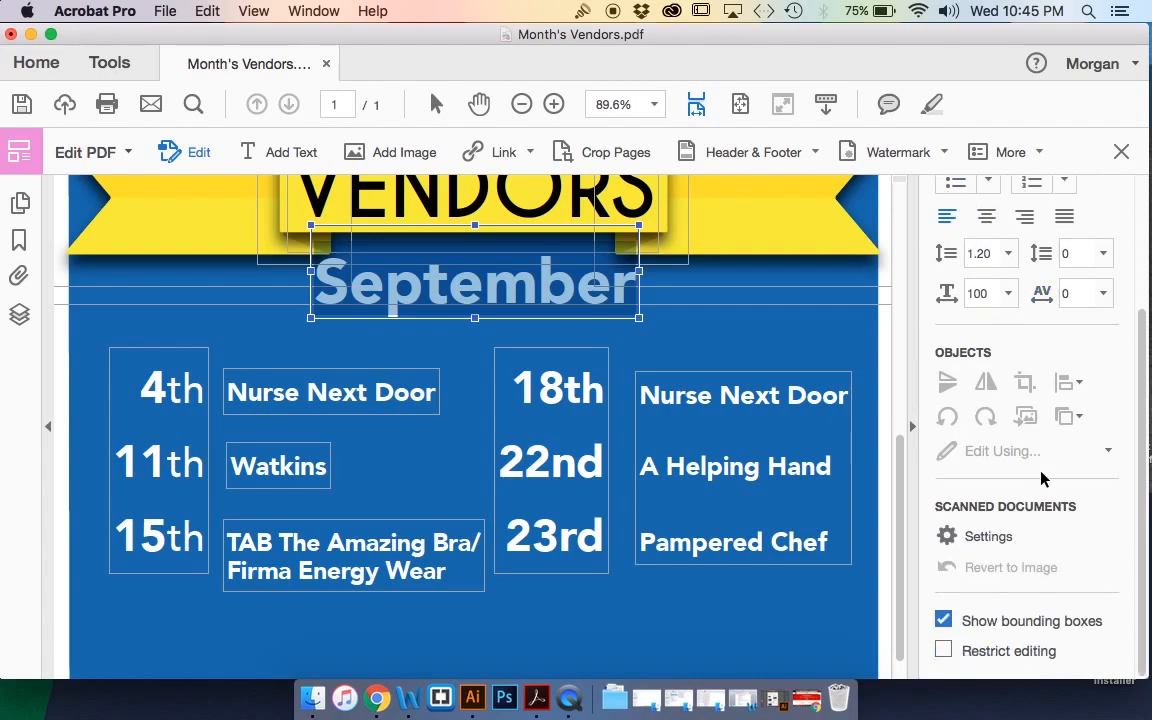
scroll(1037, 469, "up", 7)
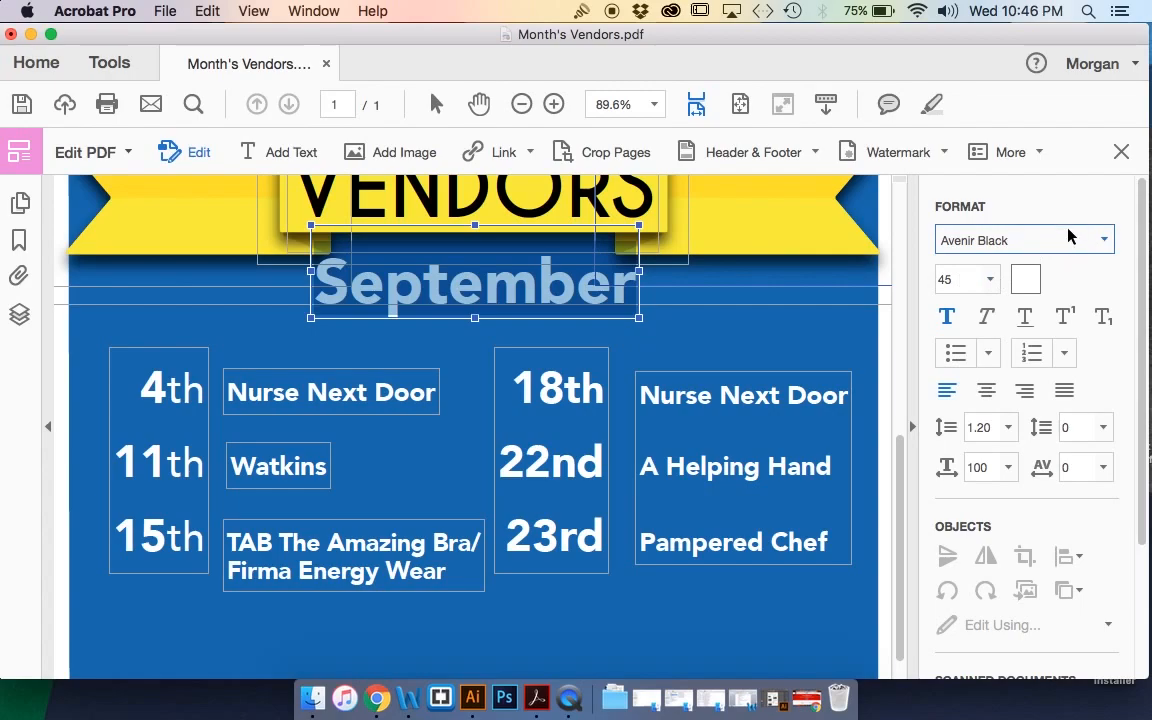
left_click(1100, 241)
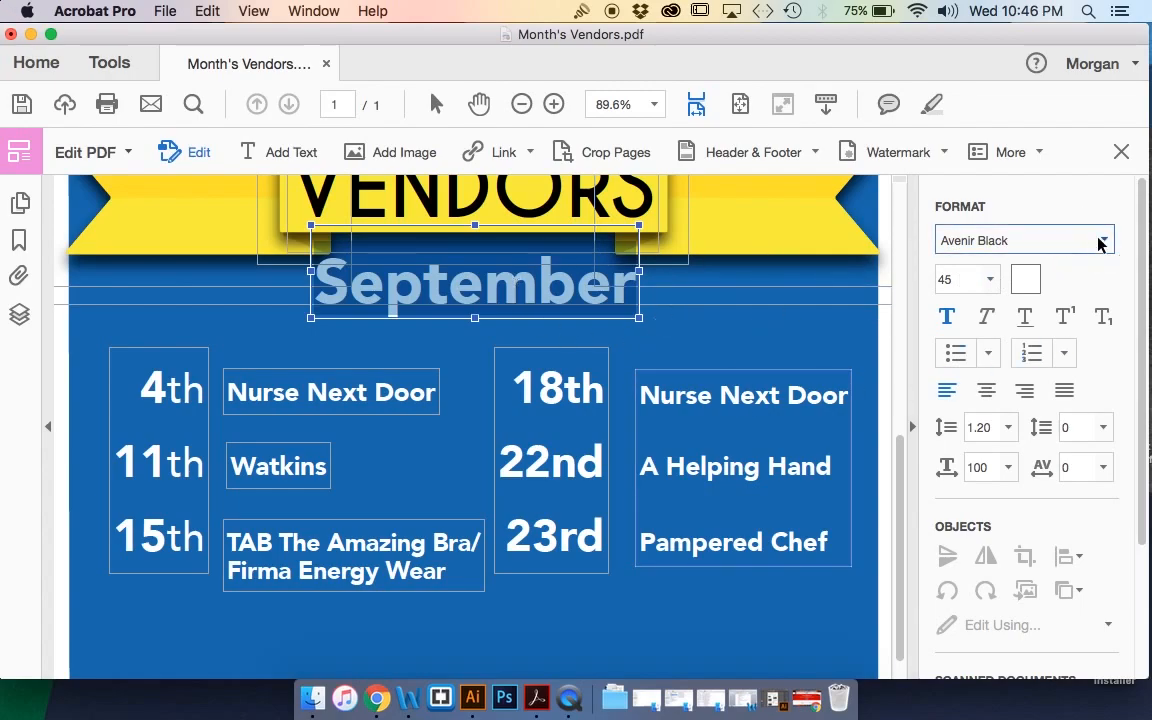
scroll(1034, 327, "down", 5)
scroll(1030, 320, "up", 8)
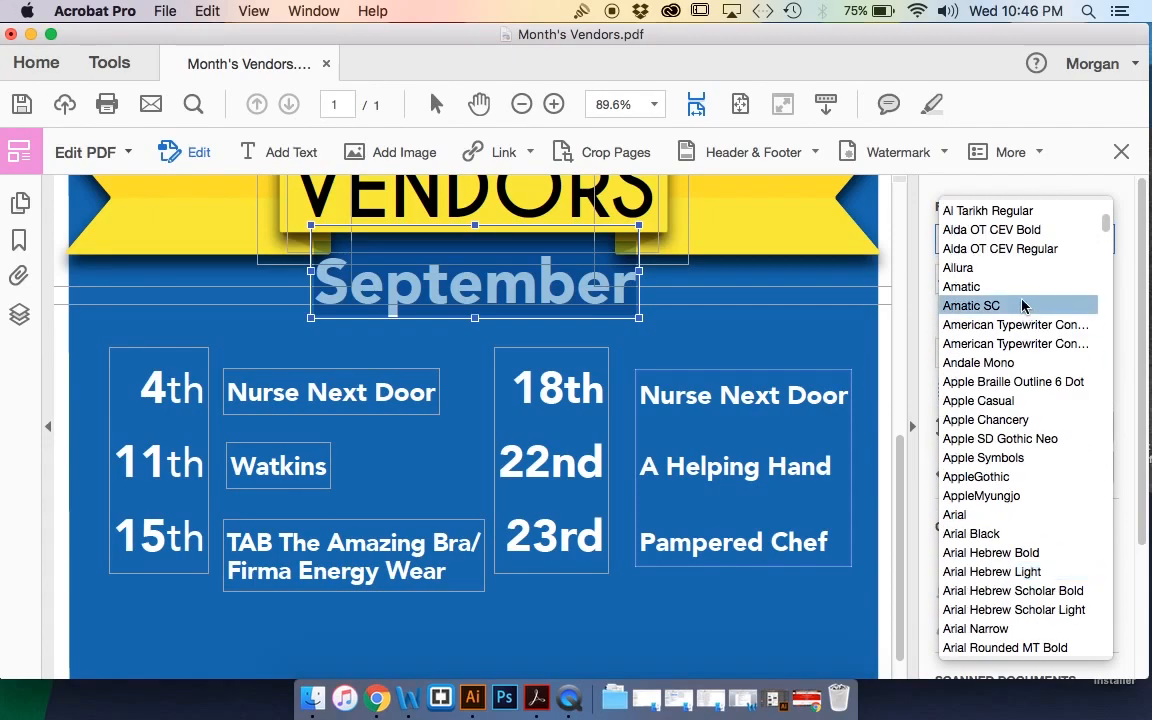
scroll(1022, 305, "up", 5)
left_click(1116, 191)
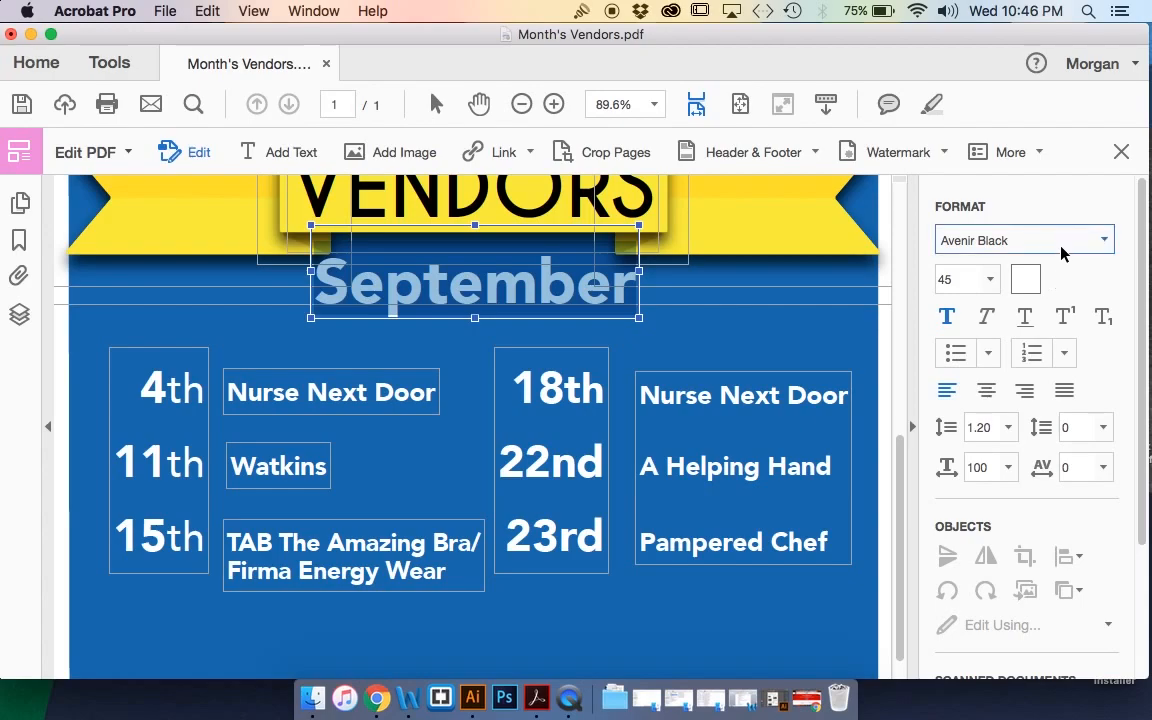
left_click(991, 280)
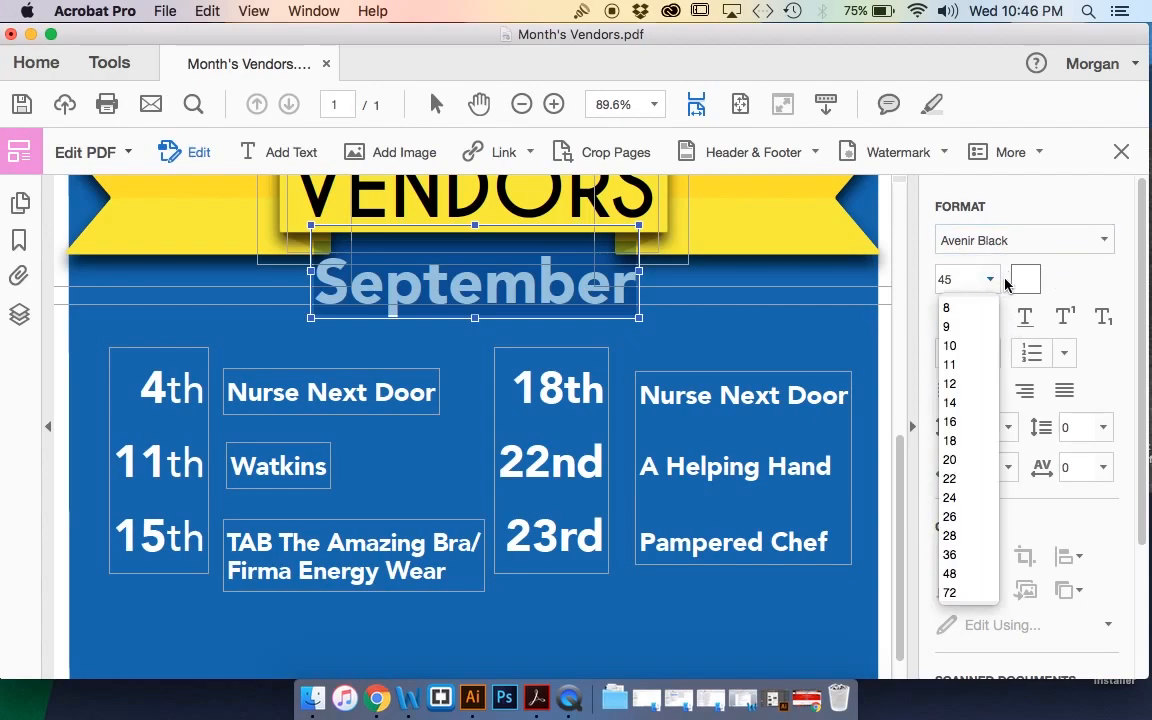
left_click(1091, 295)
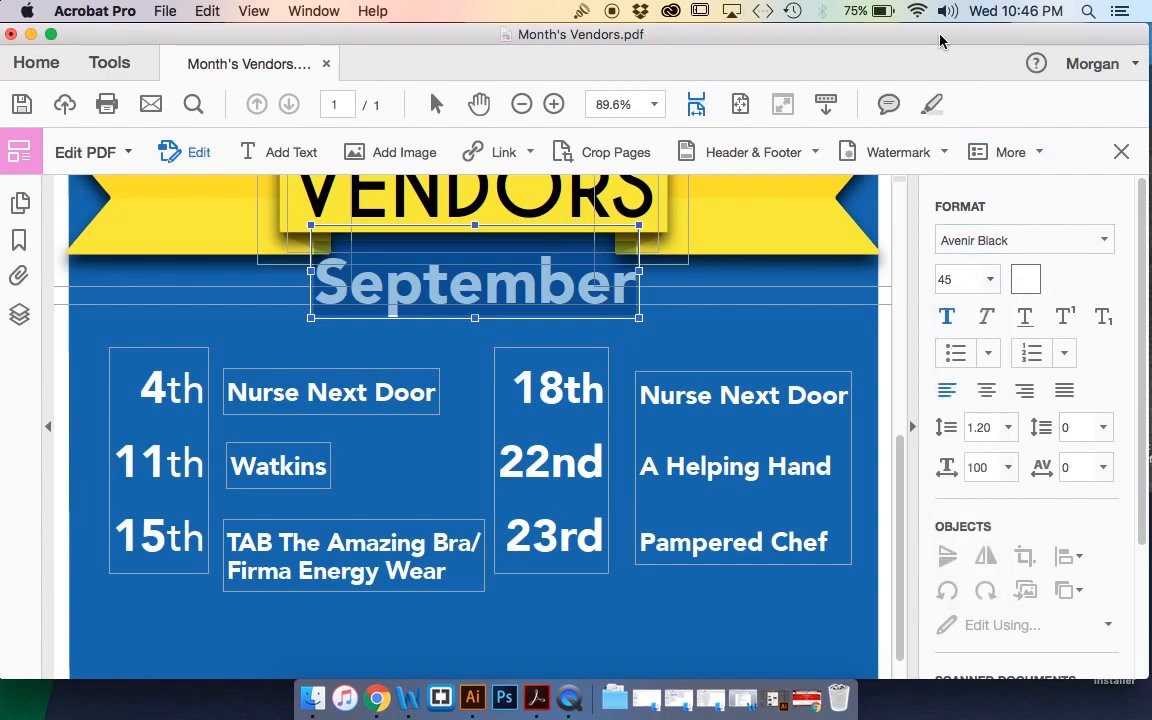
Deselect the September heading text box on the flyer
left_click_drag(933, 36, 946, 36)
scroll(460, 455, "down", 1)
scroll(512, 508, "up", 10)
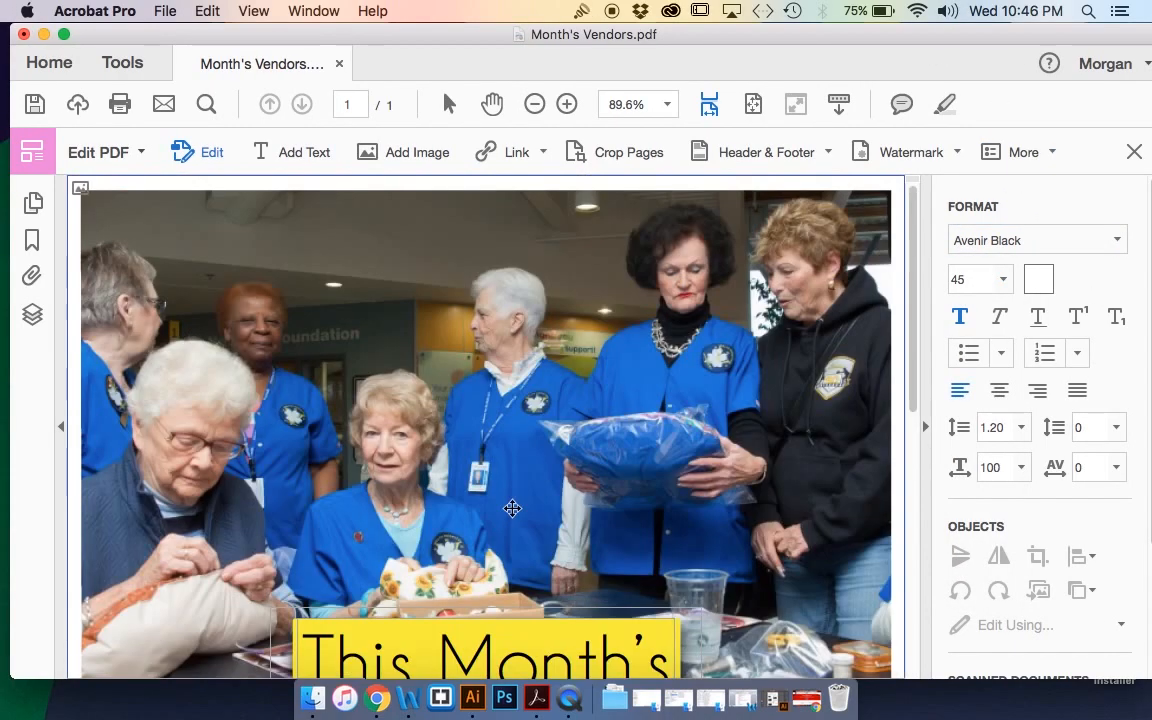
scroll(512, 508, "down", 10)
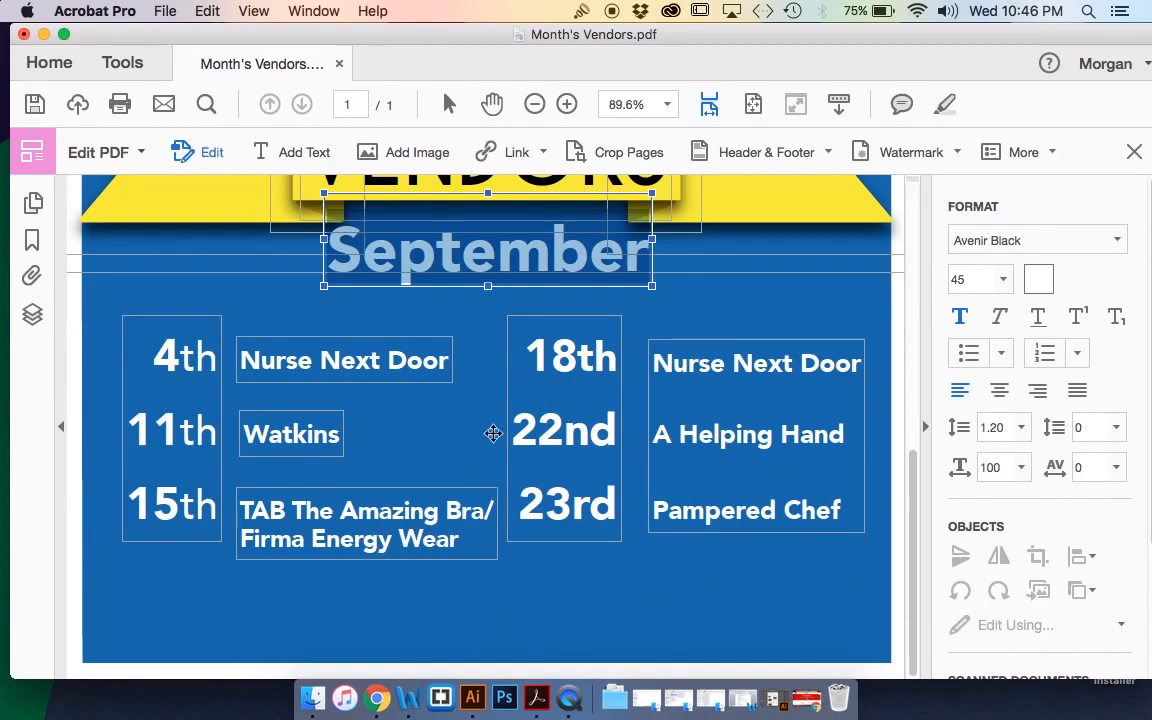
left_click(724, 609)
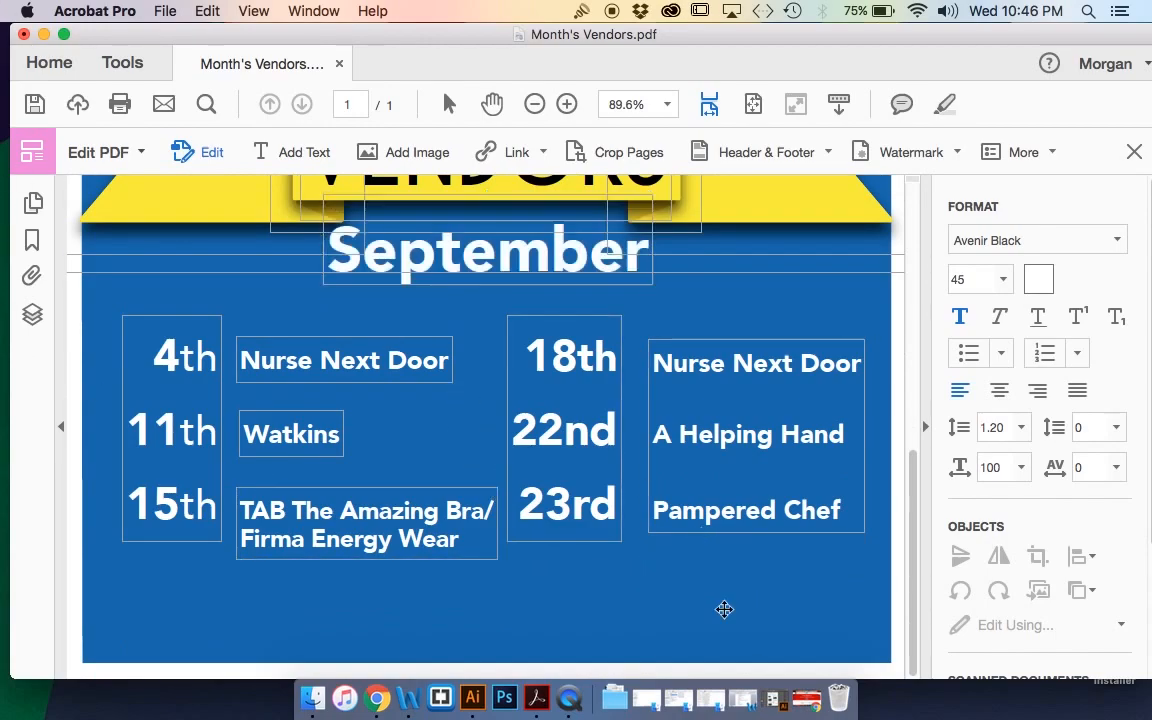
left_click(553, 281)
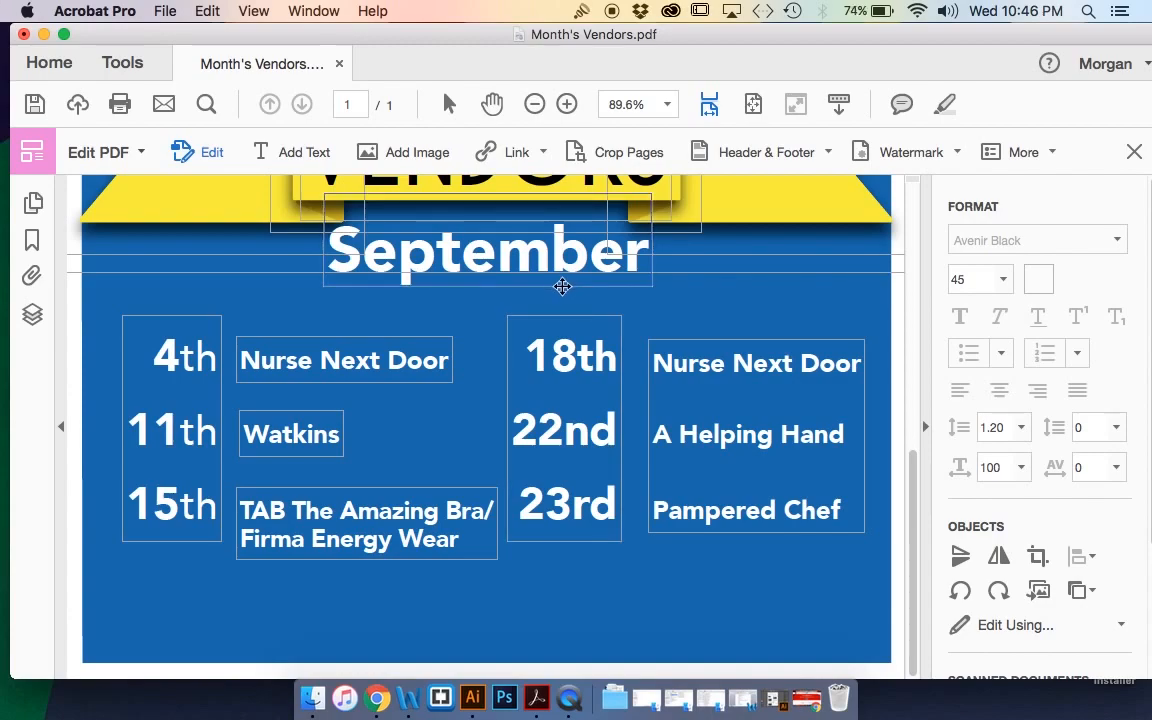
left_click(562, 286)
left_click(567, 307)
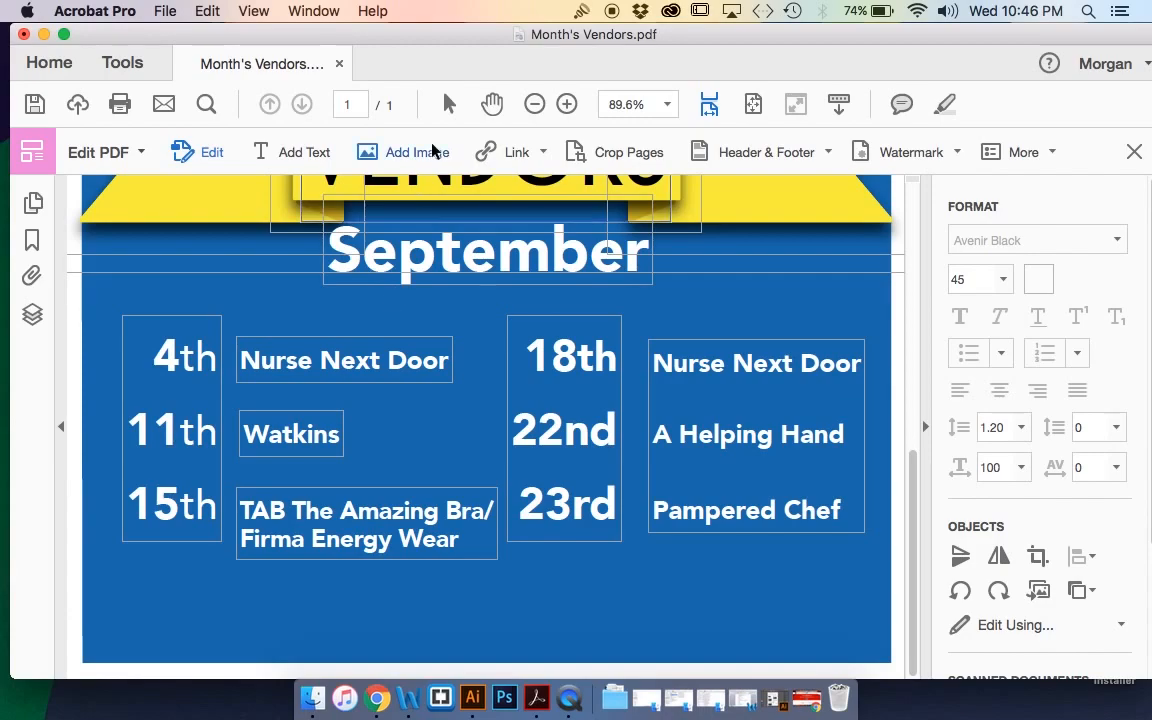
left_click_drag(388, 40, 387, 40)
scroll(1026, 442, "down", 3)
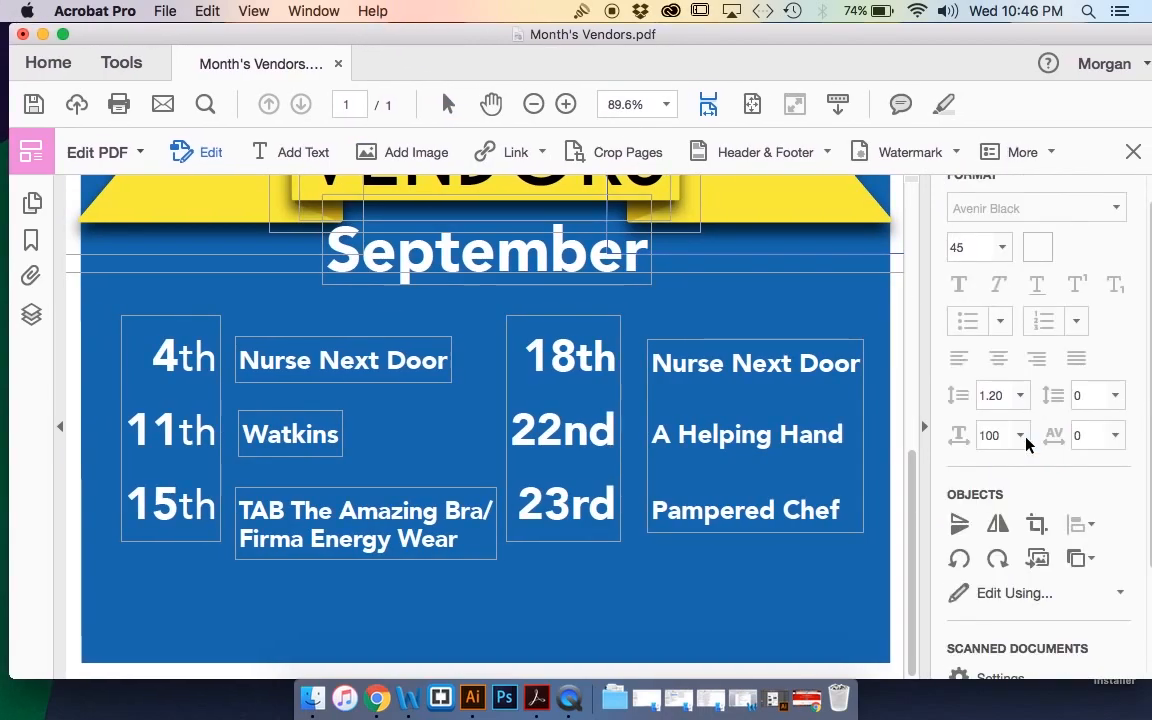
scroll(387, 393, "up", 10)
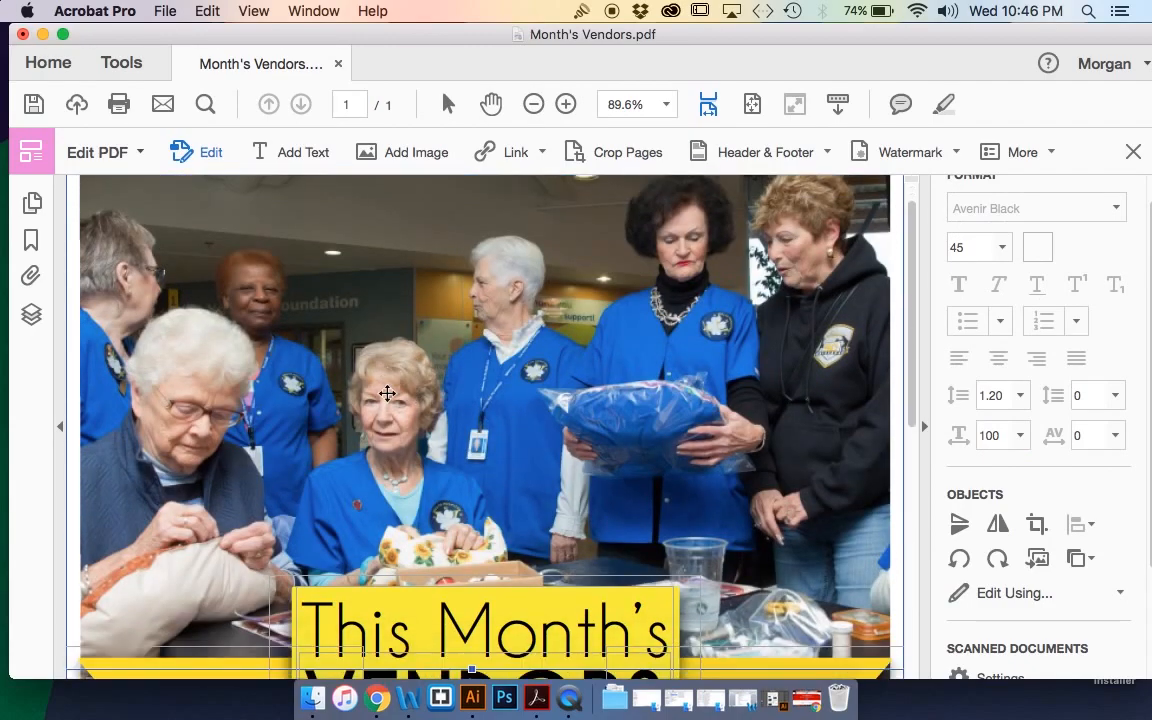
scroll(387, 393, "down", 10)
scroll(386, 391, "up", 6)
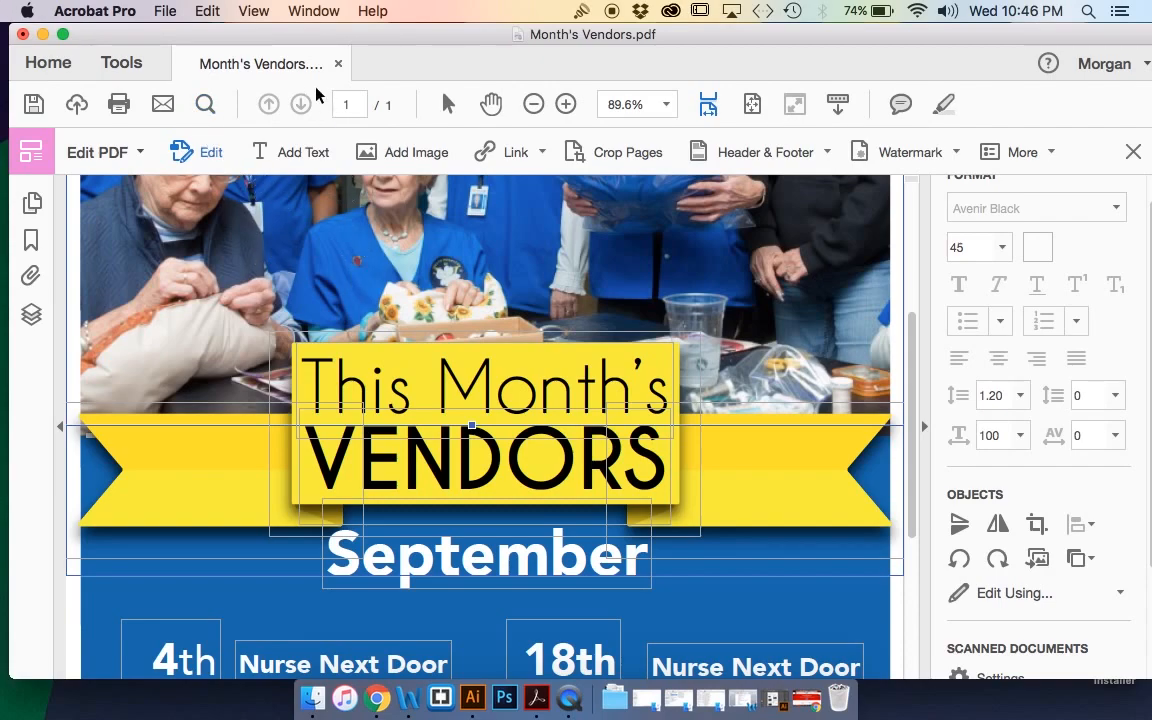
Start saving the flyer as a separate PDF in a different folder and name the copy "Month's Vendors-September"
left_click(166, 16)
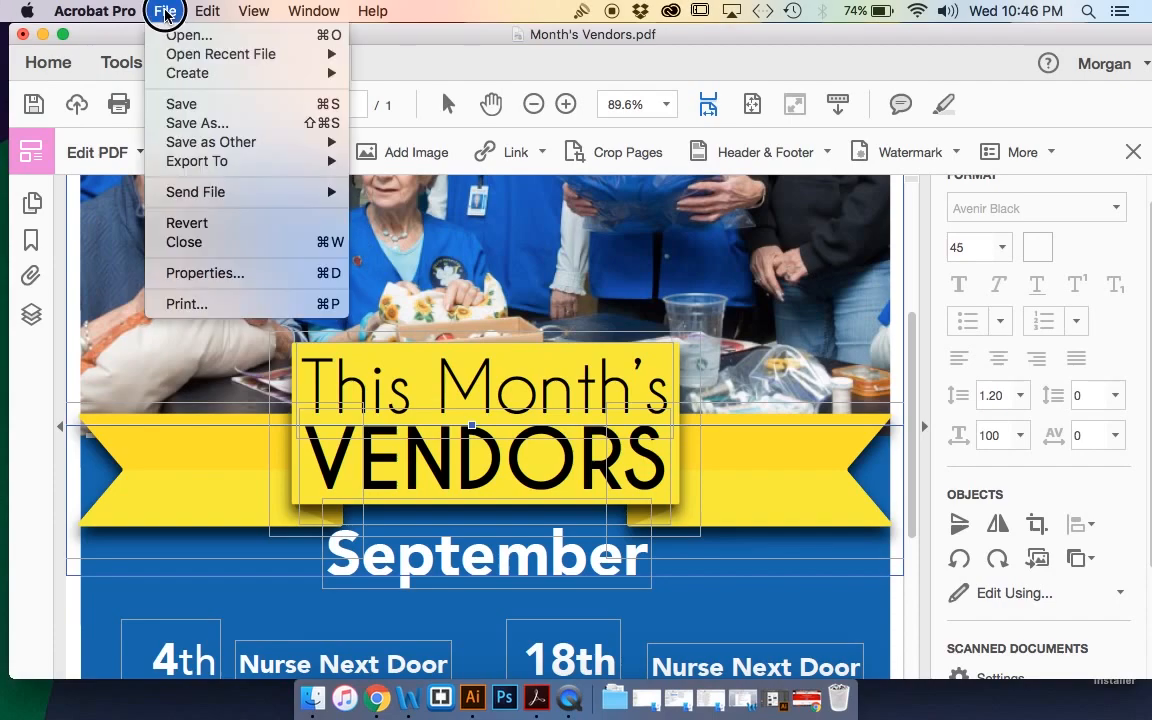
left_click(189, 122)
left_click_drag(455, 44, 485, 61)
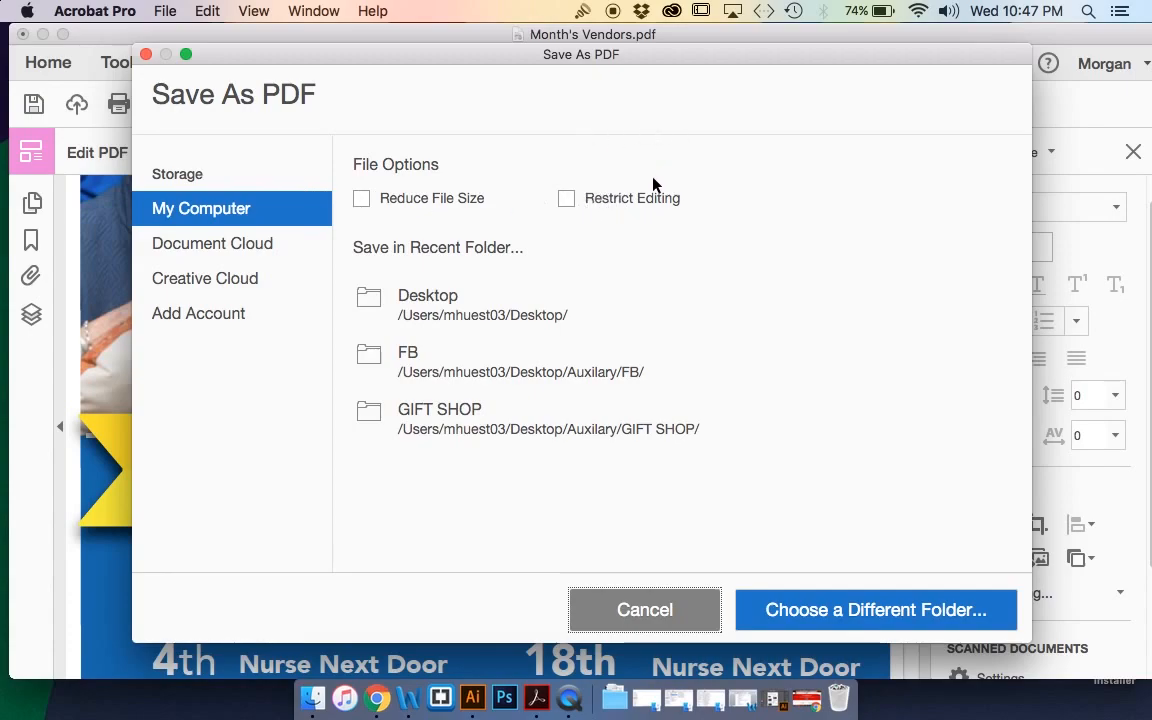
left_click_drag(629, 62, 605, 58)
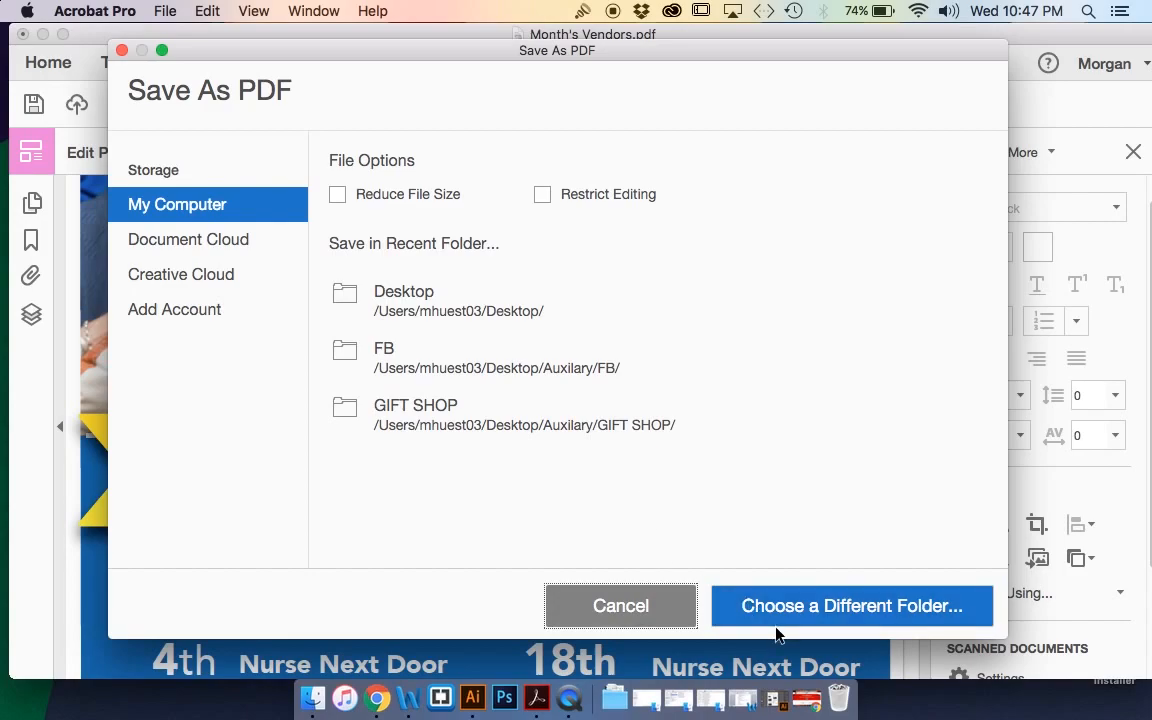
left_click(838, 607)
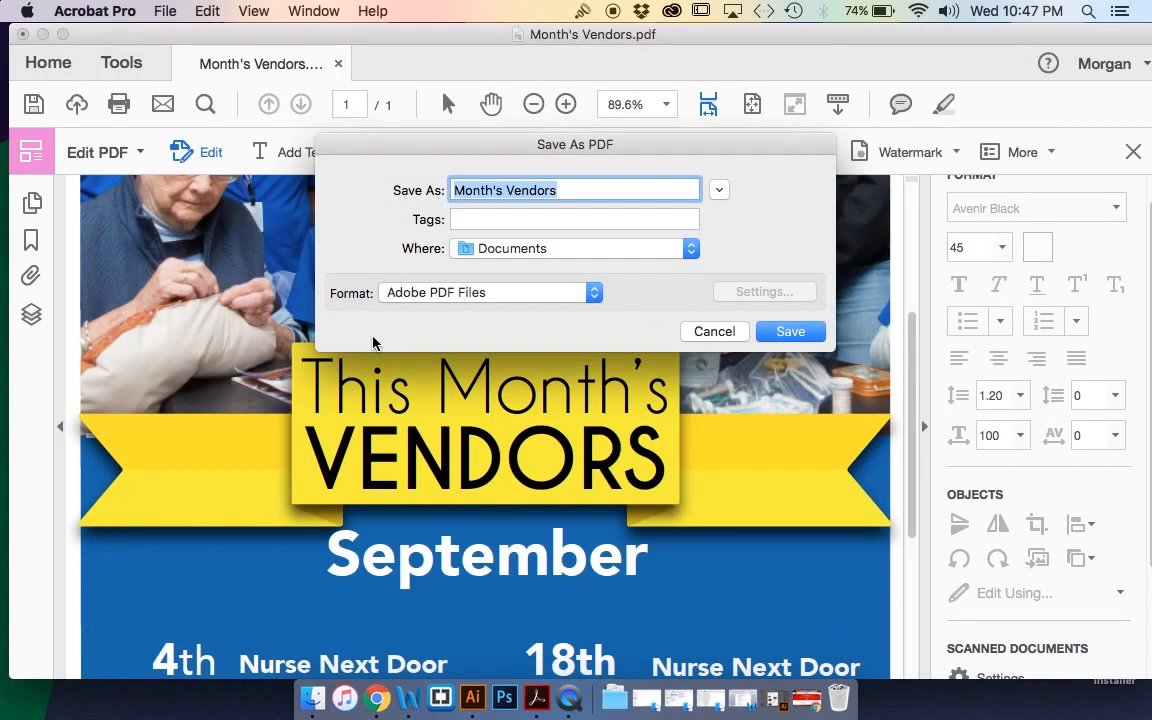
triple_click(566, 190)
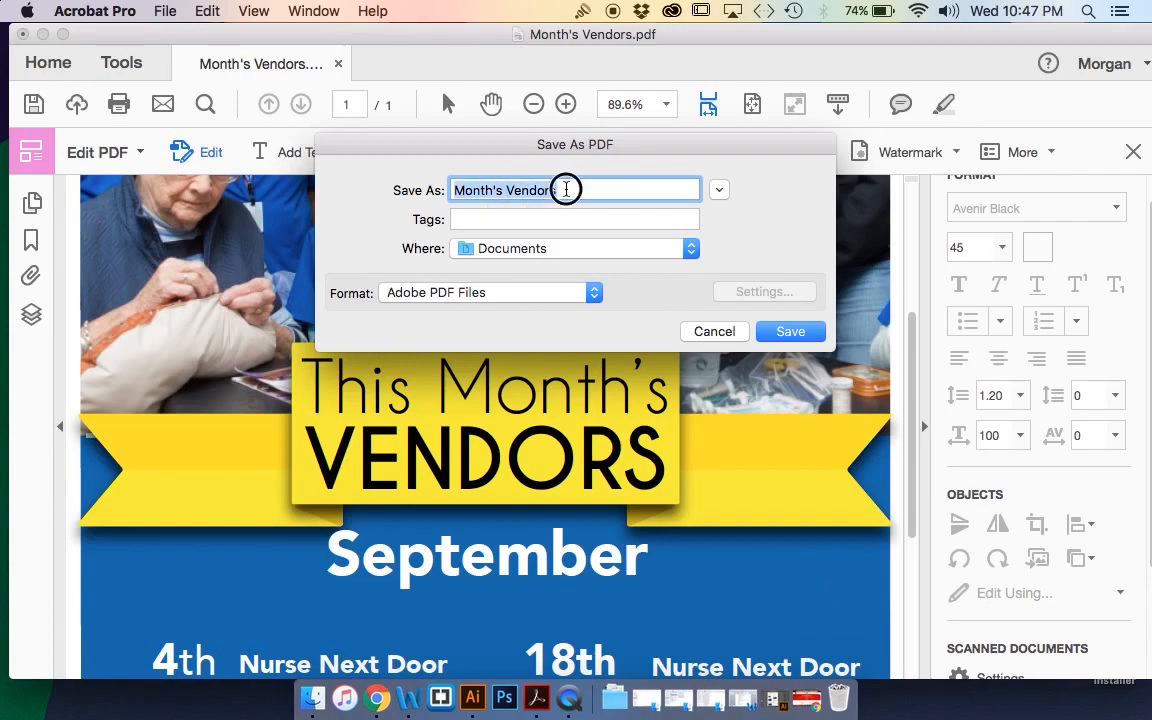
left_click(564, 192)
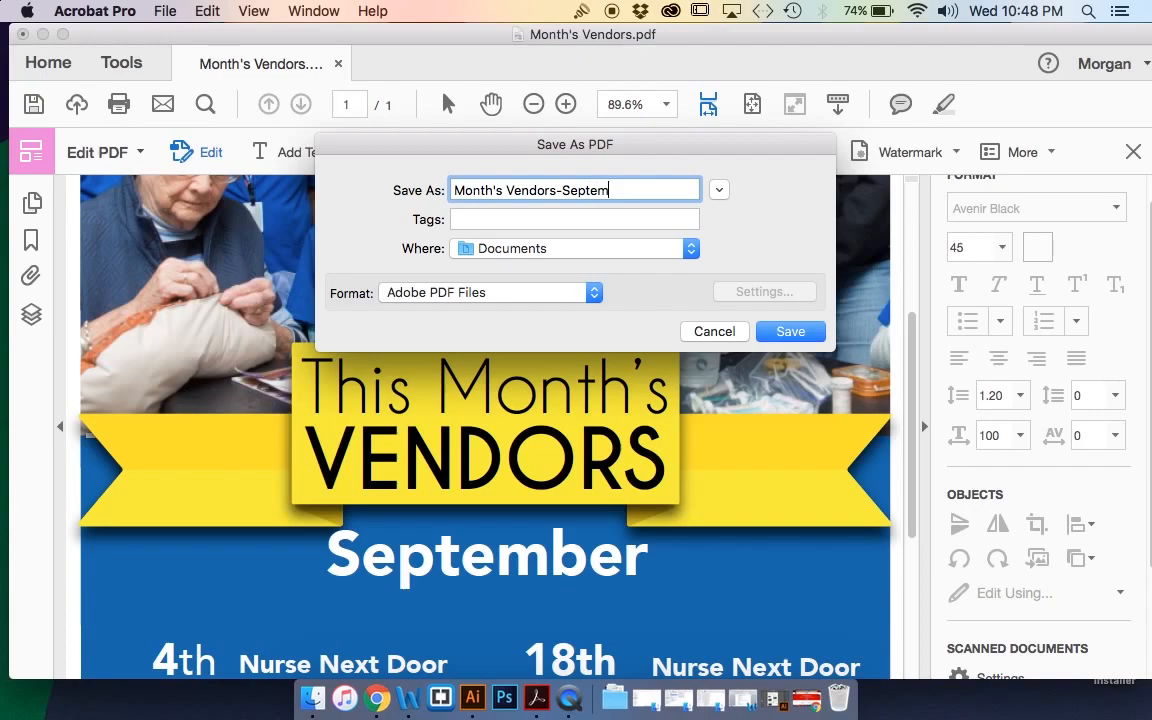
Review the save locations and file formats, try Adobe PDF Files, Optimized, and switch the format back to Adobe PDF Files
left_click(694, 249)
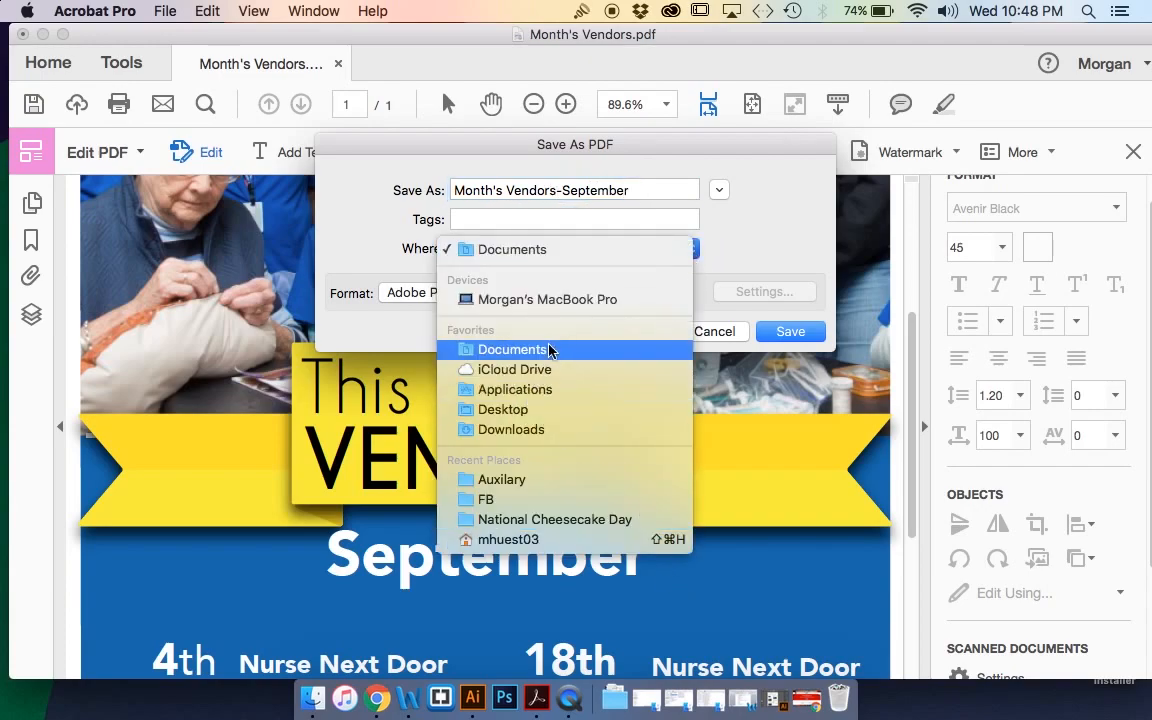
left_click(776, 257)
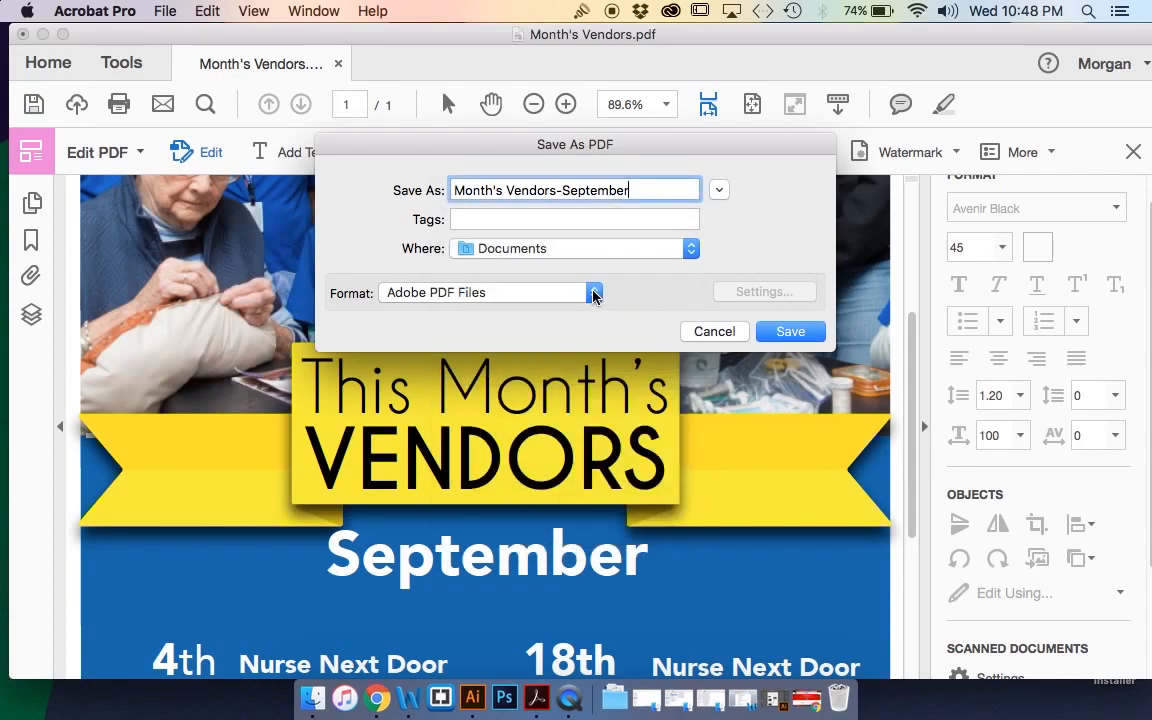
left_click(594, 293)
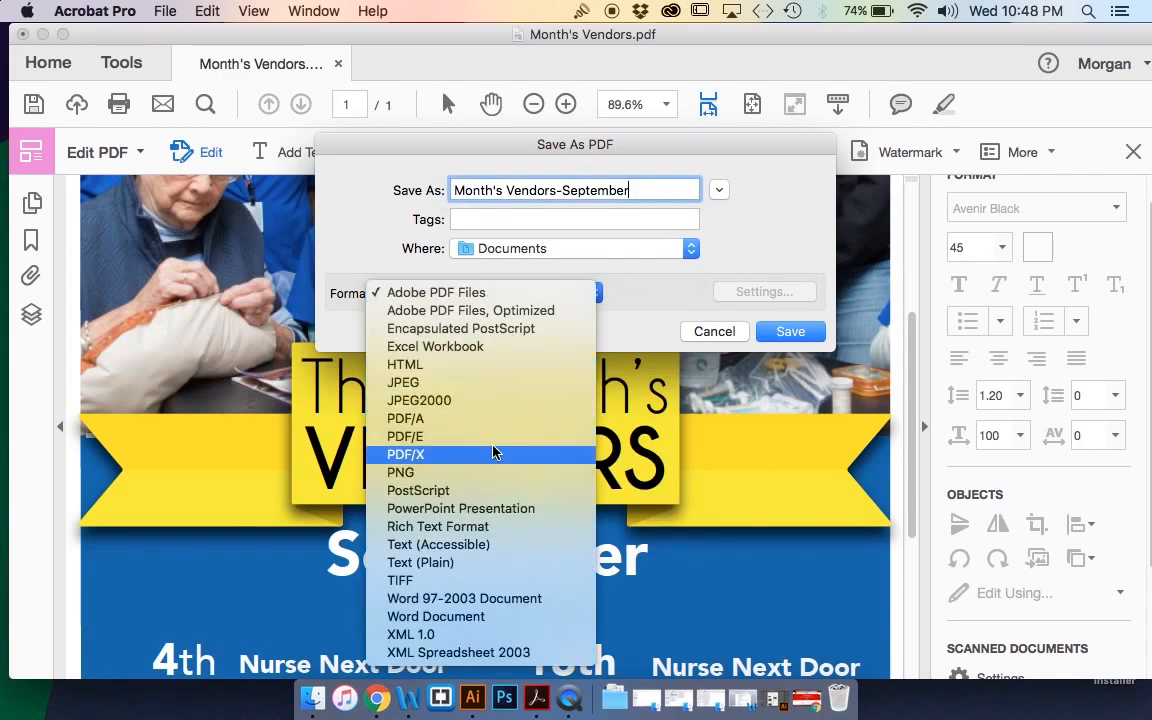
left_click(505, 310)
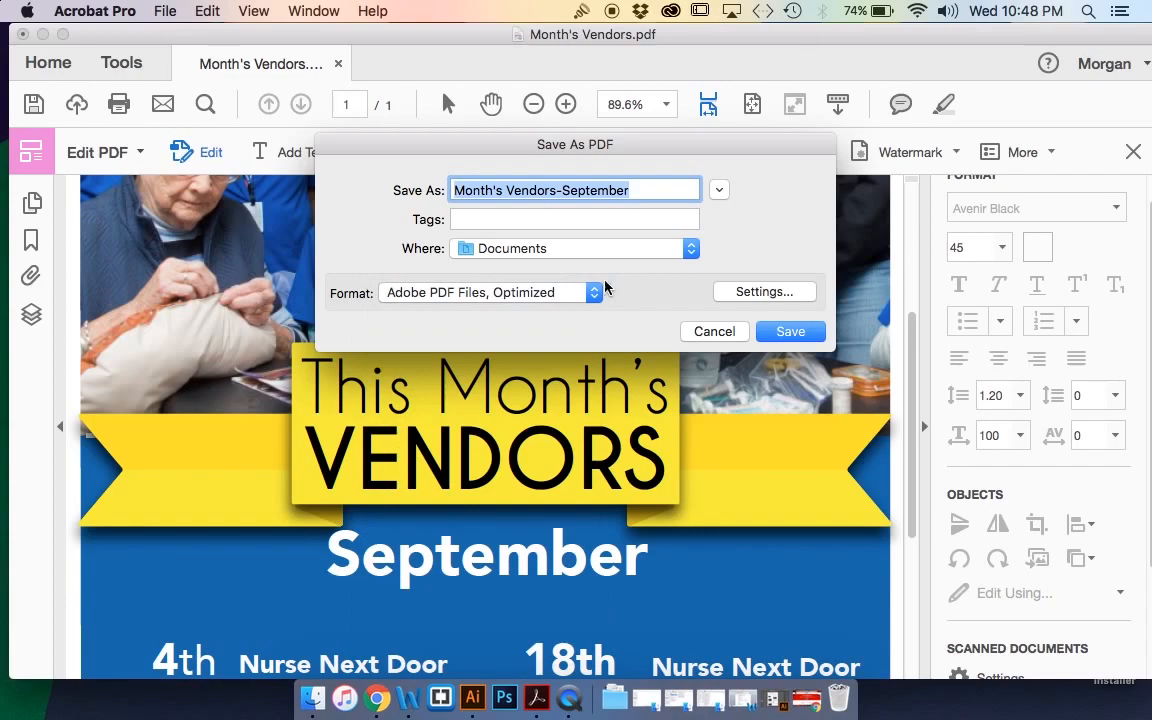
left_click(598, 294)
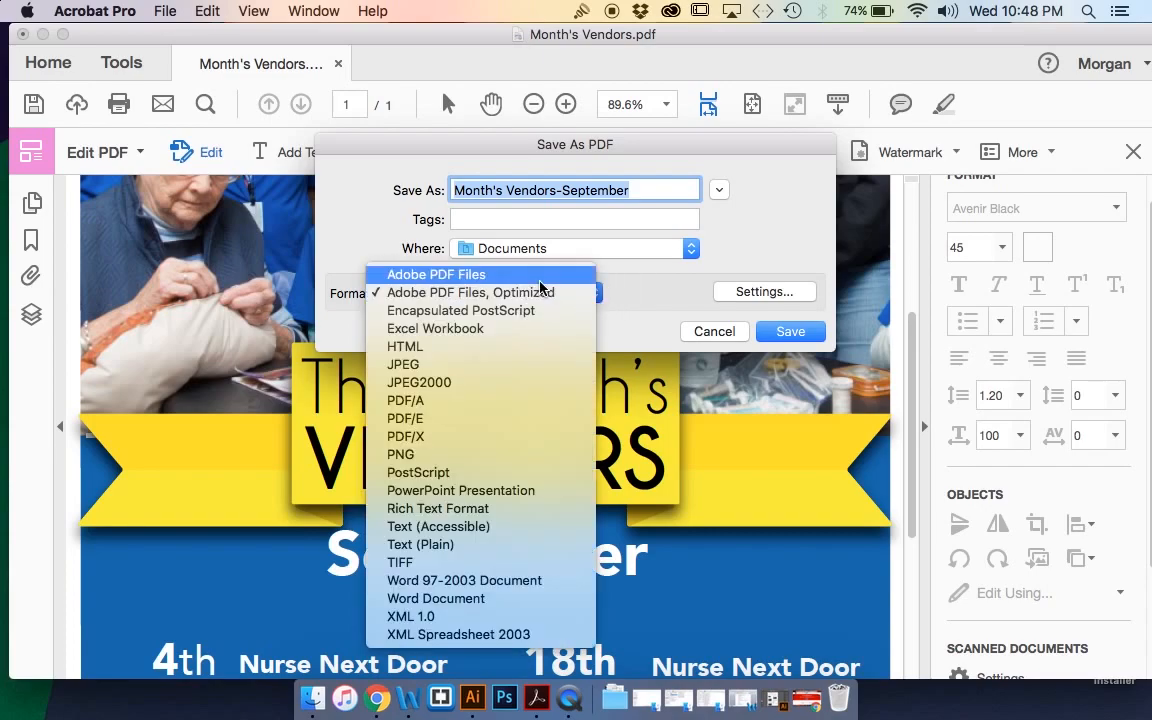
left_click(495, 268)
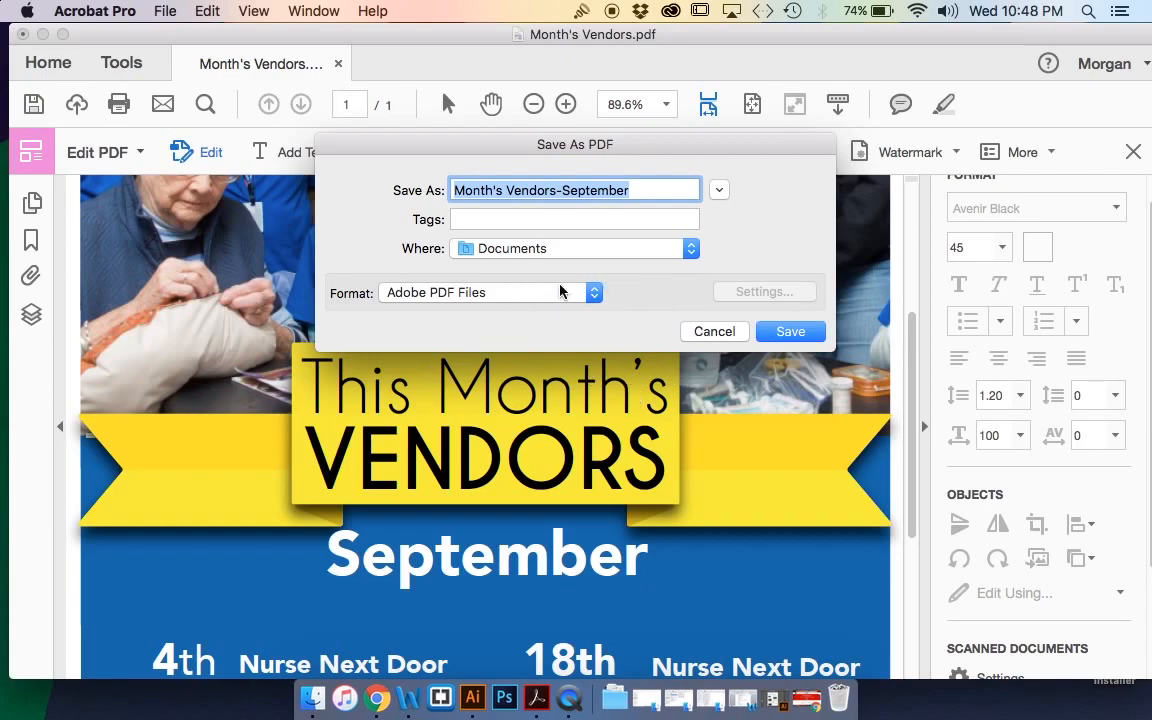
Set the save location to Desktop and save the September copy there
left_click(690, 248)
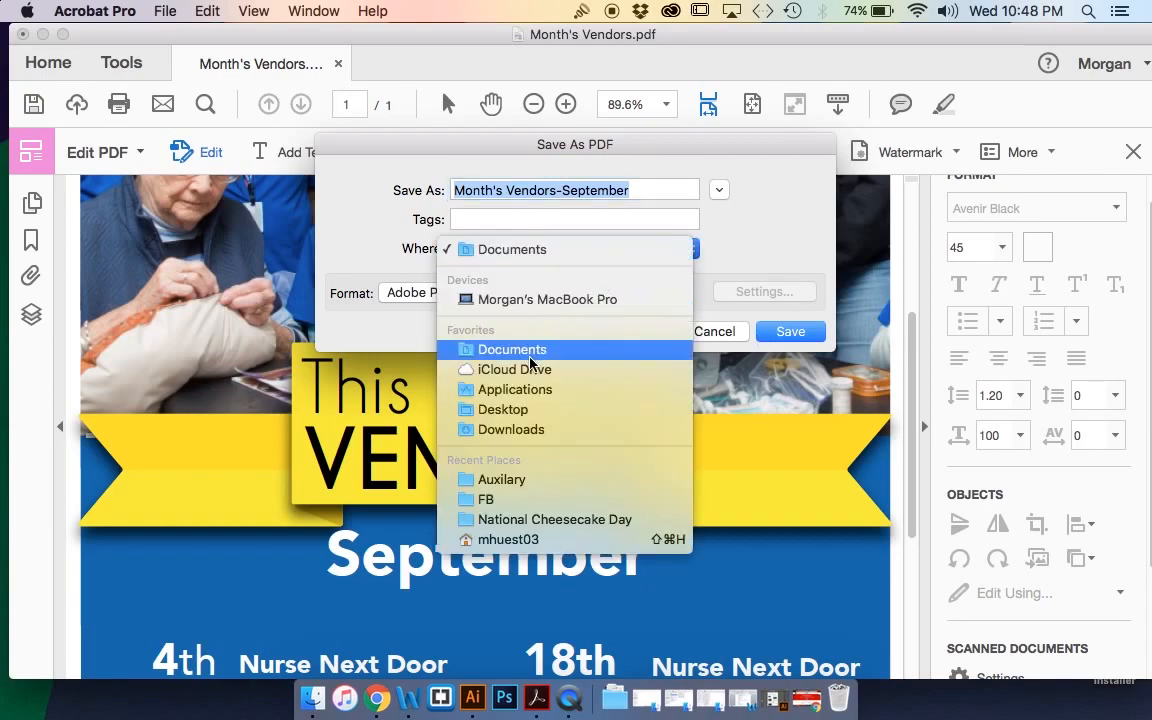
left_click(538, 412)
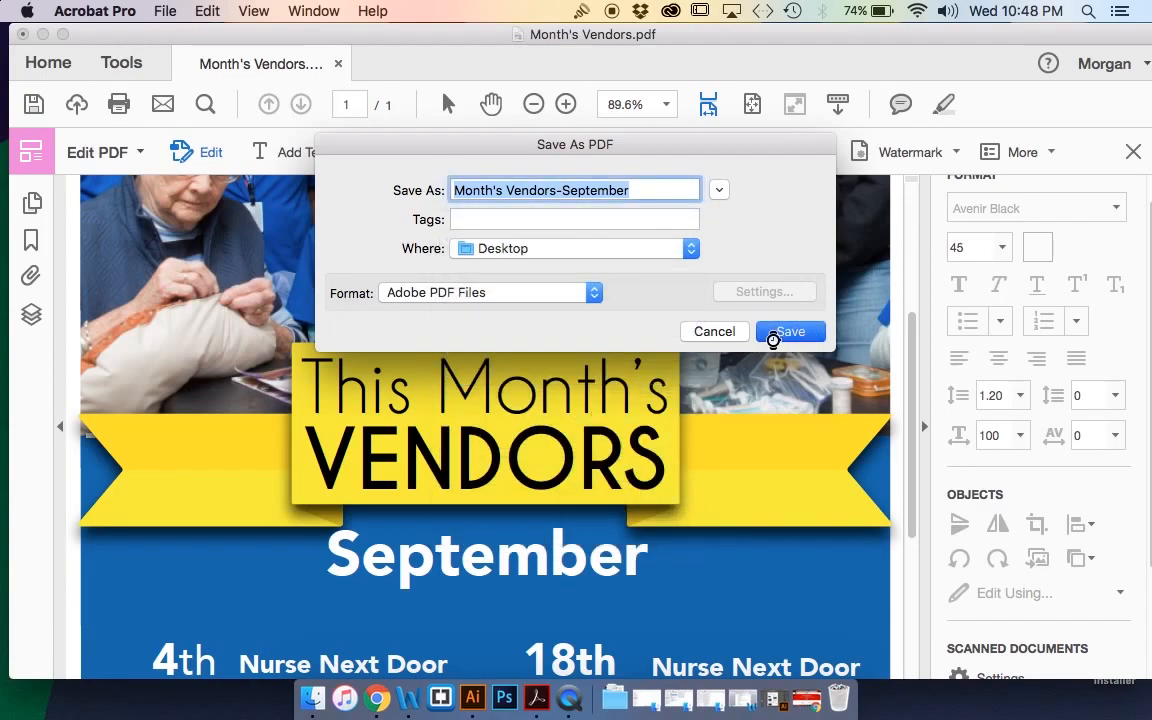
left_click(772, 332)
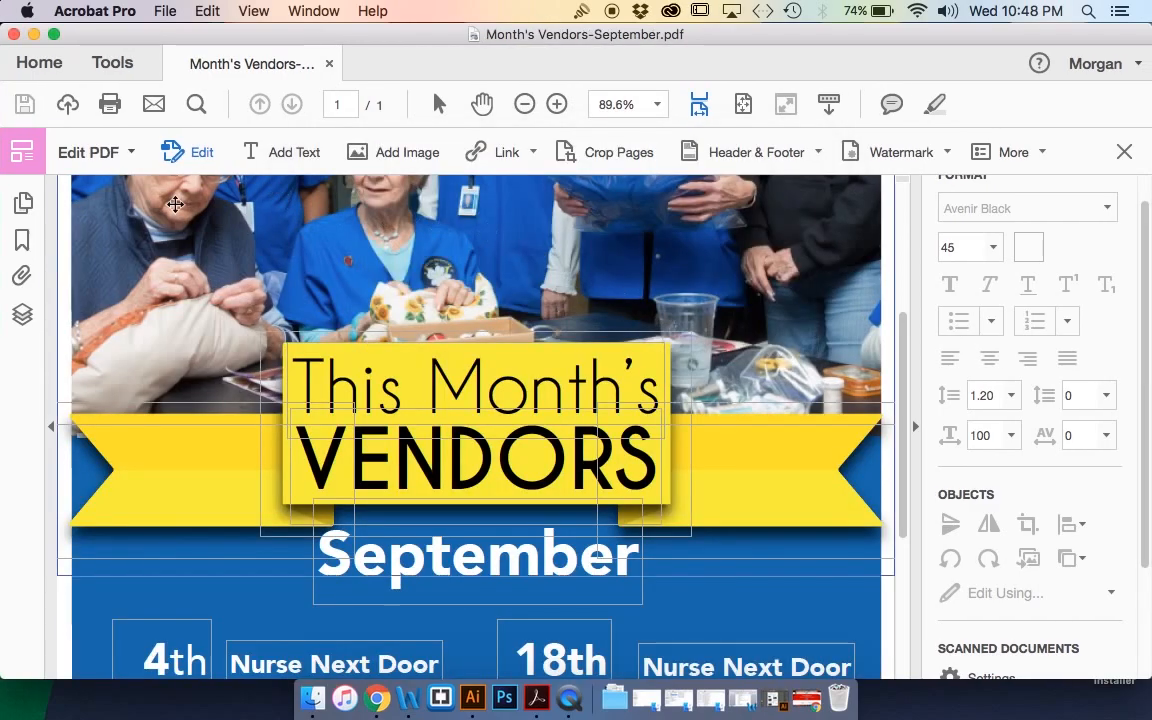
Put the flyer window away and move the saved September PDF on the desktop to the left of Month's Vendors.pdf
left_click(13, 34)
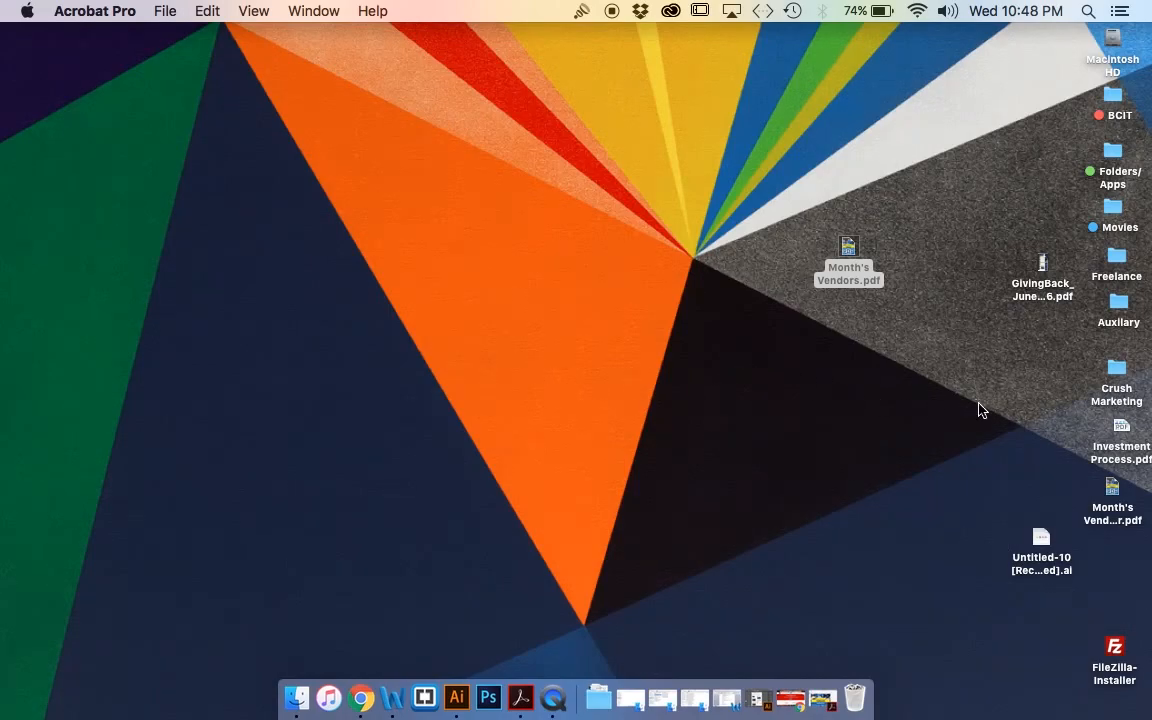
left_click_drag(1112, 492, 644, 280)
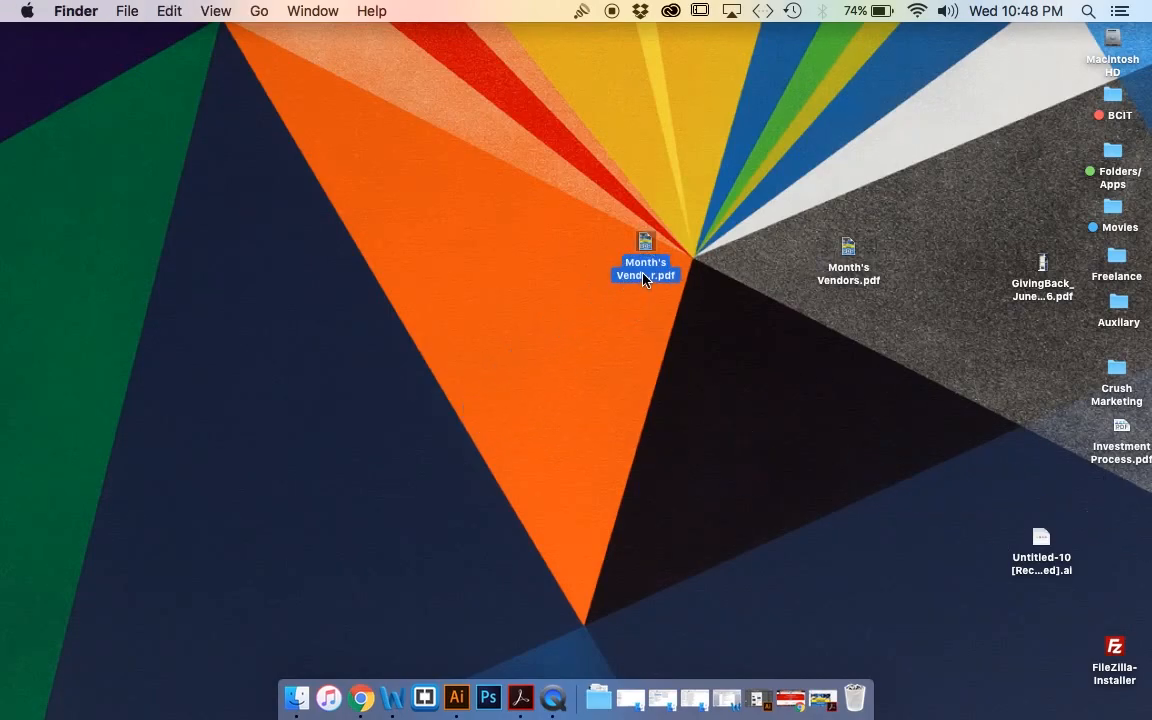
left_click(717, 303)
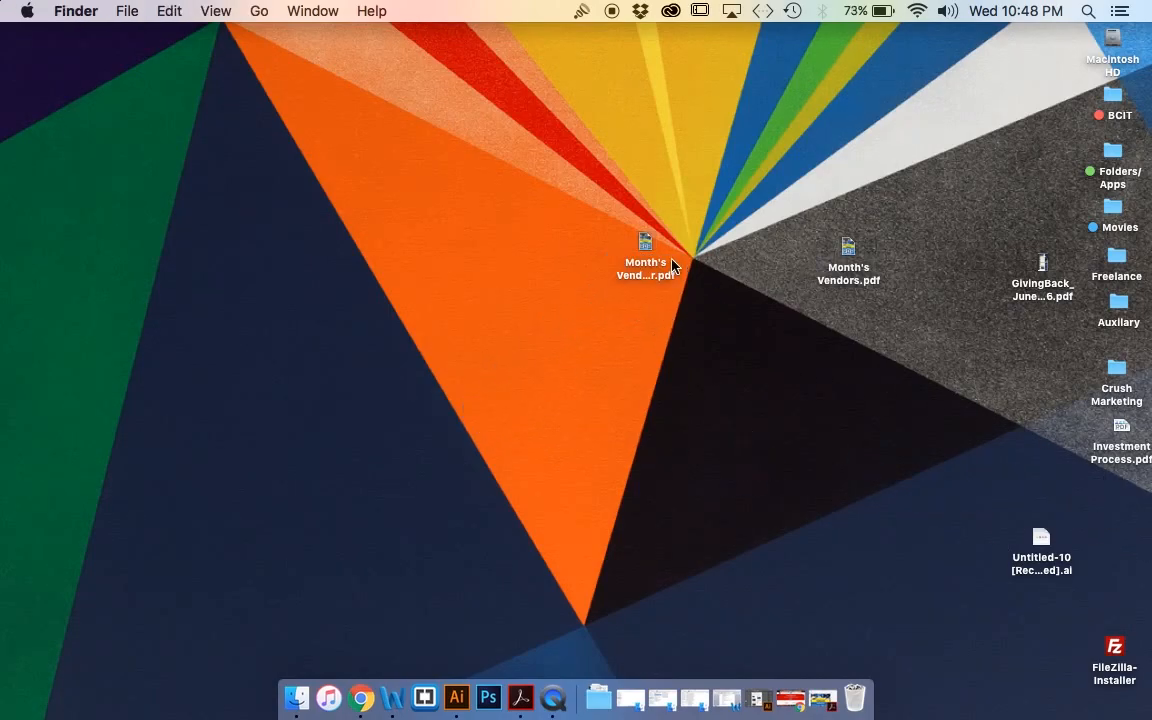